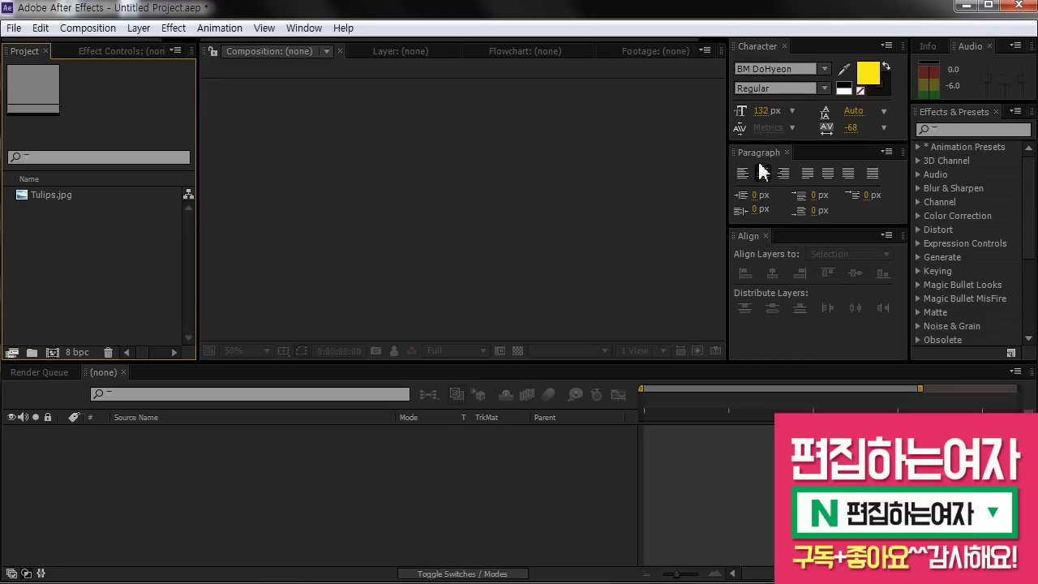
- Make the Character panel taller to reveal its stroke settings and slightly widen the Project panel
{"action": "left_click_drag", "start_coordinate": [758, 142], "coordinate": [759, 167]}
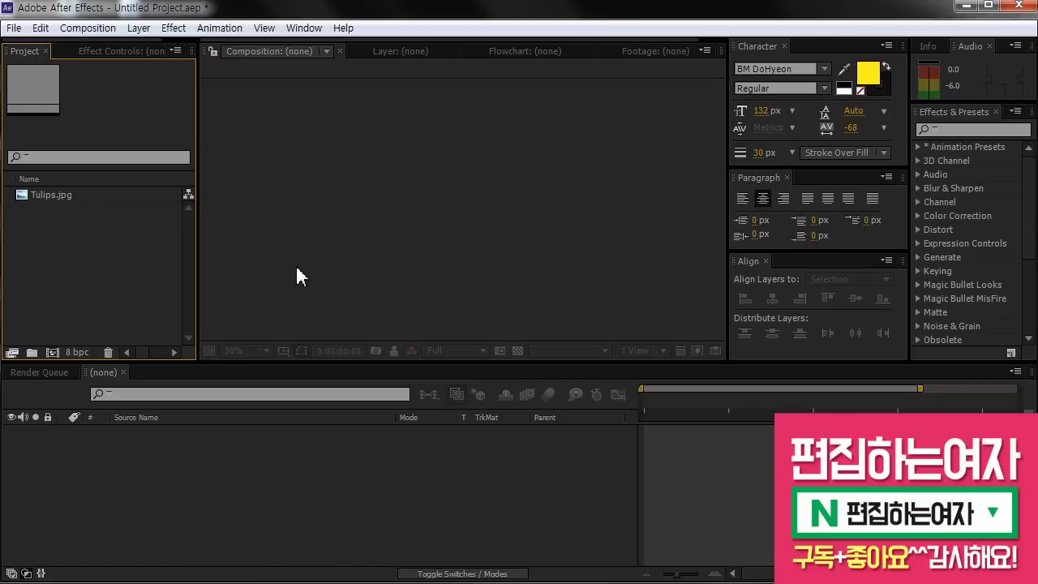
{"action": "left_click", "coordinate": [241, 260]}
{"action": "left_click", "coordinate": [148, 263]}
{"action": "left_click", "coordinate": [130, 270]}
{"action": "left_click", "coordinate": [247, 253]}
{"action": "left_click", "coordinate": [132, 271]}
{"action": "left_click", "coordinate": [282, 251]}
{"action": "left_click", "coordinate": [110, 268]}
{"action": "left_click_drag", "start_coordinate": [197, 257], "coordinate": [206, 257]}
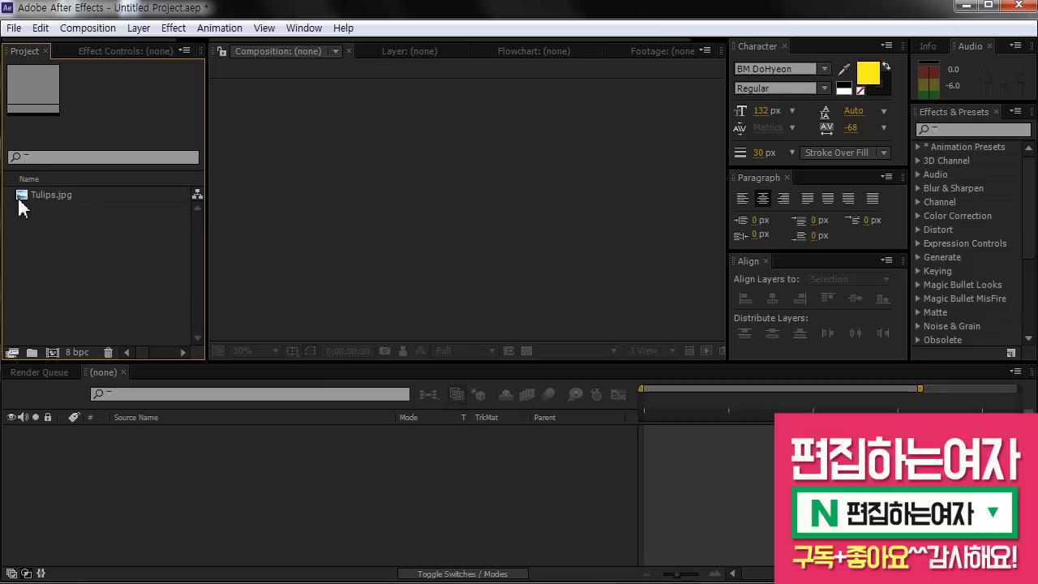
{"action": "left_click", "coordinate": [19, 199]}
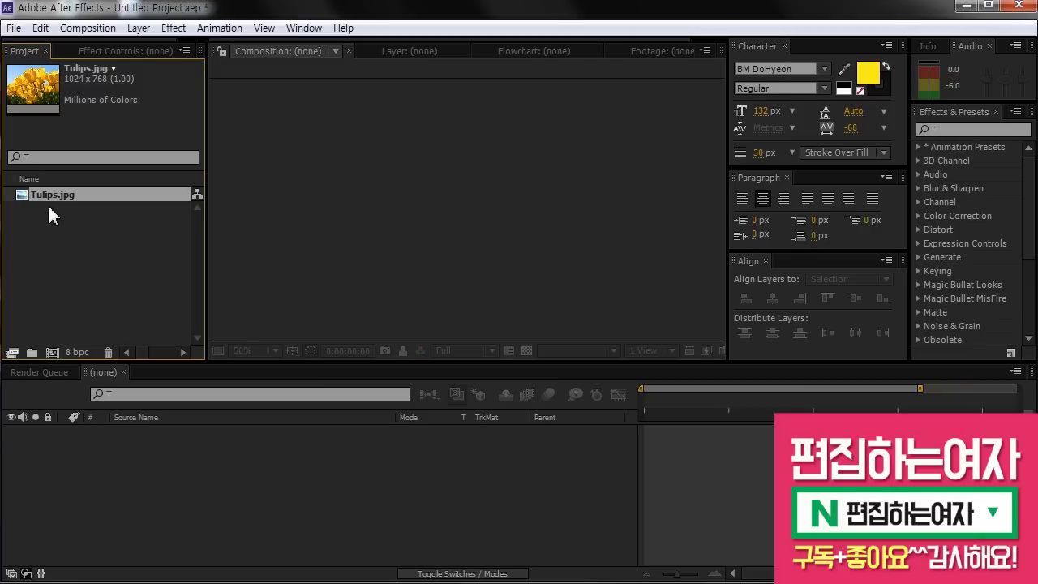
{"action": "left_click", "coordinate": [54, 229]}
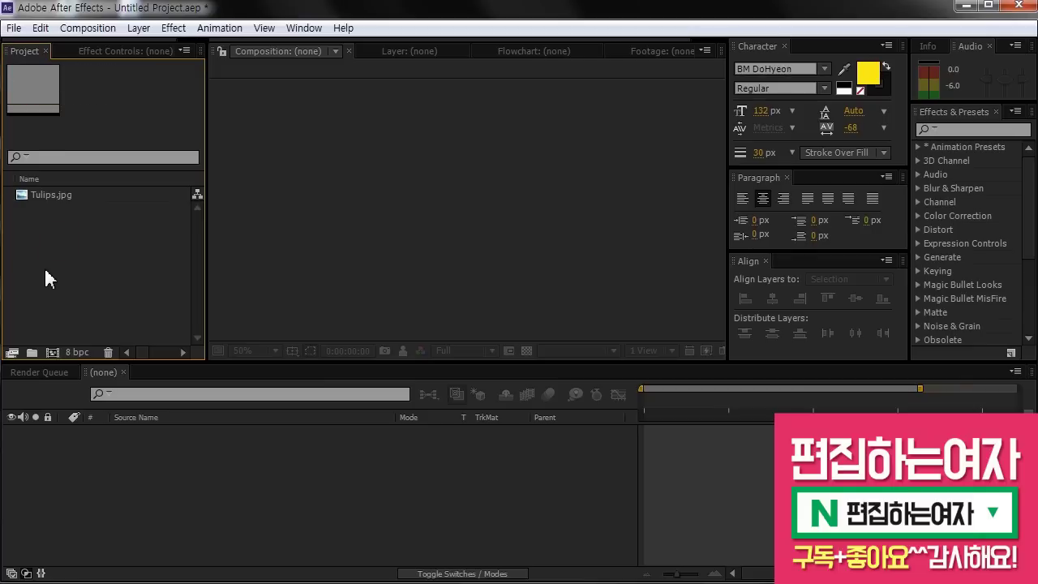
{"action": "double_click", "coordinate": [35, 250]}
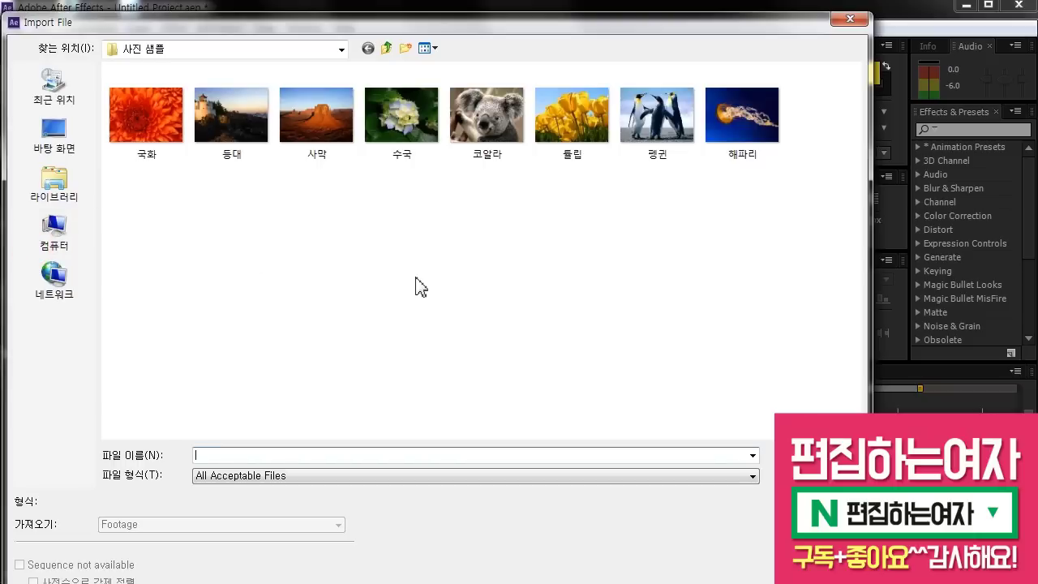
{"action": "key", "text": "Escape"}
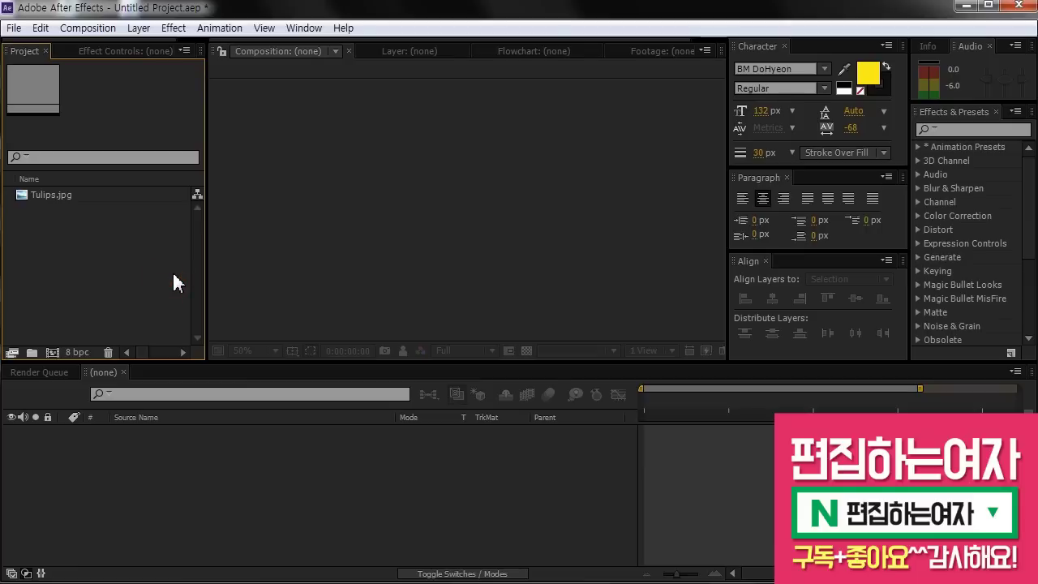
- Create a 1280 x 720 composition with a 10-second duration and add Tulips.jpg to it as a layer
{"action": "left_click", "coordinate": [101, 30]}
{"action": "left_click", "coordinate": [114, 49]}
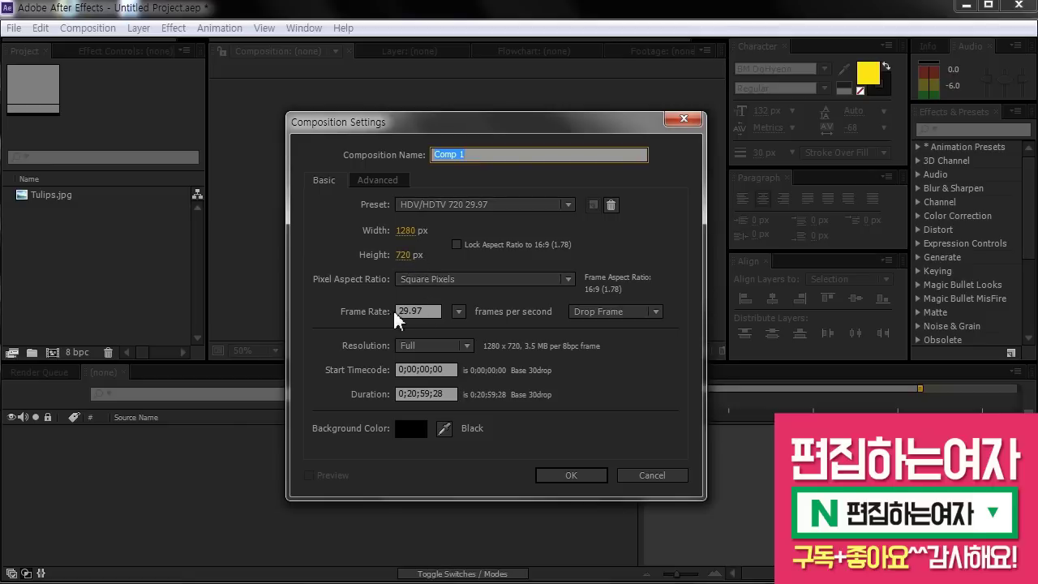
{"action": "left_click", "coordinate": [446, 396]}
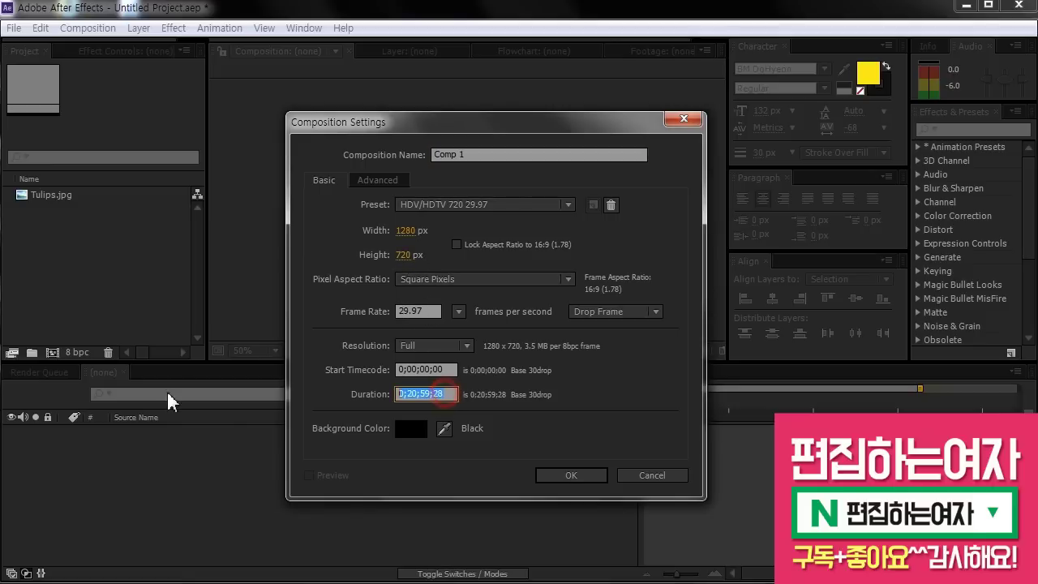
{"action": "type", "text": "10."}
{"action": "left_click", "coordinate": [593, 474]}
{"action": "left_click_drag", "start_coordinate": [65, 195], "coordinate": [211, 458]}
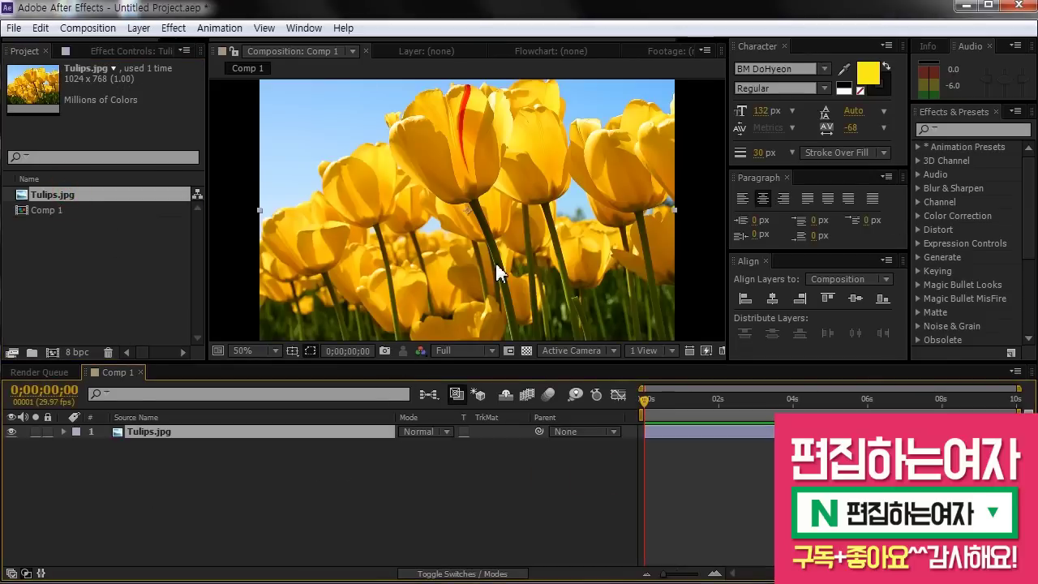
- Scale the Tulips.jpg layer to 126% and shift it down so the image still fills the frame
{"action": "scroll", "coordinate": [495, 261], "scroll_direction": "down", "scroll_amount": 2}
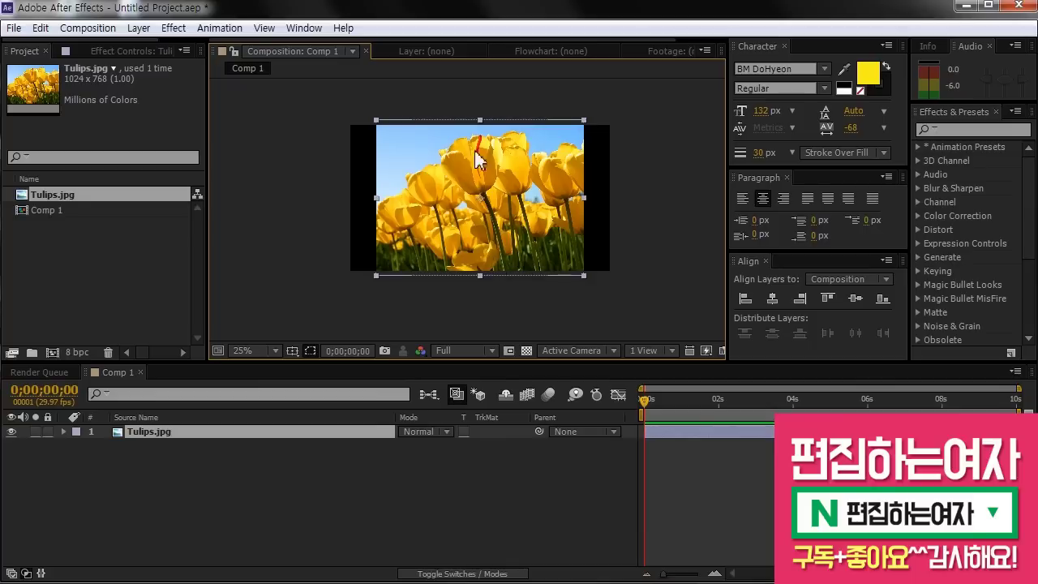
{"action": "key", "text": "s"}
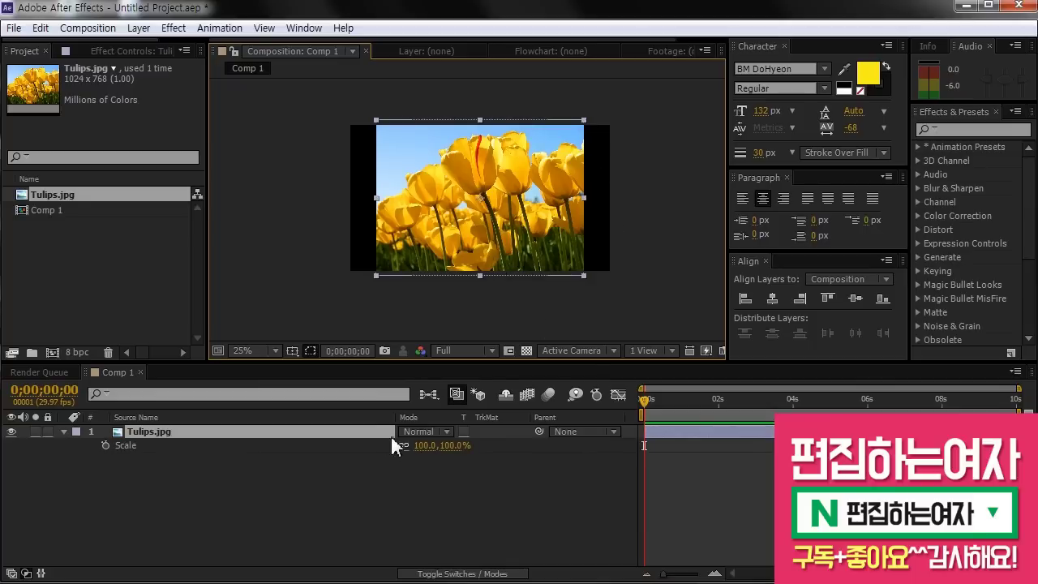
{"action": "left_click_drag", "start_coordinate": [419, 449], "coordinate": [441, 448]}
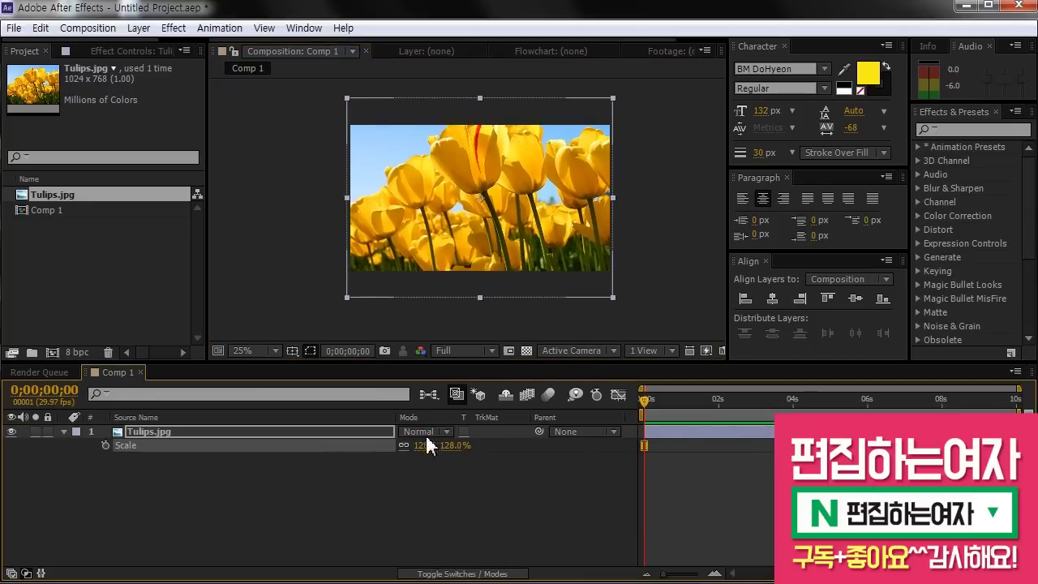
{"action": "left_click_drag", "start_coordinate": [393, 418], "coordinate": [238, 417]}
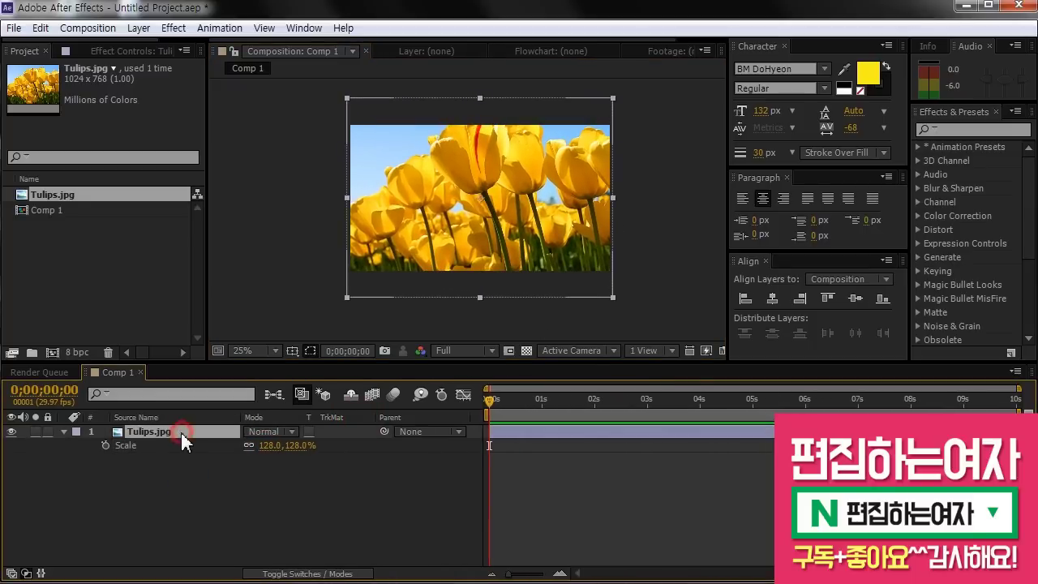
{"action": "left_click", "coordinate": [105, 445]}
{"action": "mouse_move", "coordinate": [267, 447]}
{"action": "left_mouse_down"}
{"action": "mouse_move", "coordinate": [248, 448]}
{"action": "mouse_move", "coordinate": [268, 447]}
{"action": "left_mouse_up"}
{"action": "left_click_drag", "start_coordinate": [584, 239], "coordinate": [584, 252]}
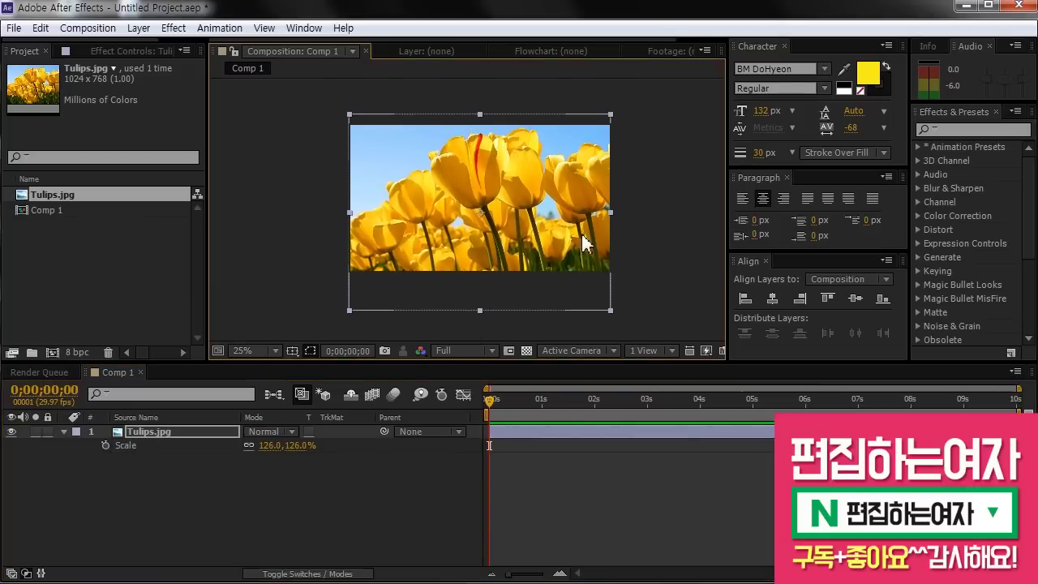
{"action": "scroll", "coordinate": [553, 213], "scroll_direction": "up", "scroll_amount": 1}
{"action": "left_click_drag", "start_coordinate": [554, 213], "coordinate": [597, 232]}
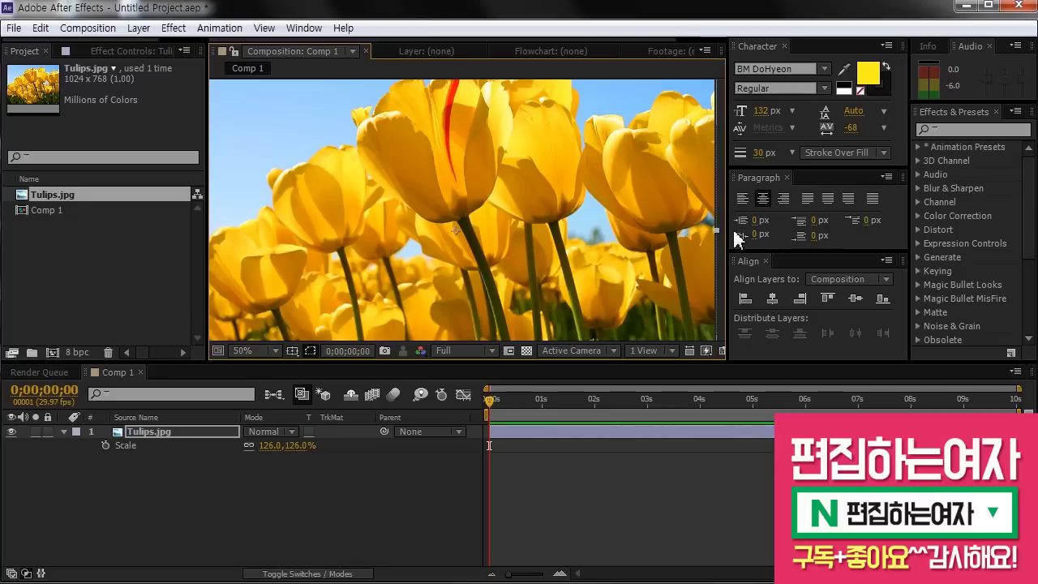
{"action": "scroll", "coordinate": [560, 232], "scroll_direction": "down", "scroll_amount": 1}
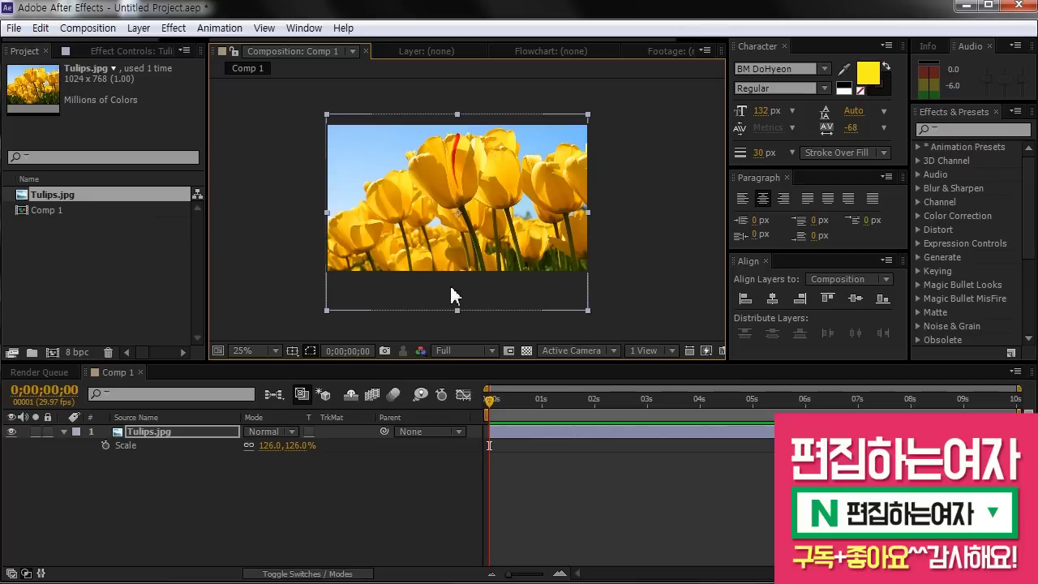
{"action": "left_click", "coordinate": [227, 506]}
{"action": "left_click", "coordinate": [184, 434]}
{"action": "left_click", "coordinate": [201, 491]}
{"action": "left_click", "coordinate": [173, 432]}
{"action": "left_click", "coordinate": [201, 492]}
- Pre-compose the Tulips.jpg layer under the name image, moving all attributes into the new composition
{"action": "left_click", "coordinate": [154, 432]}
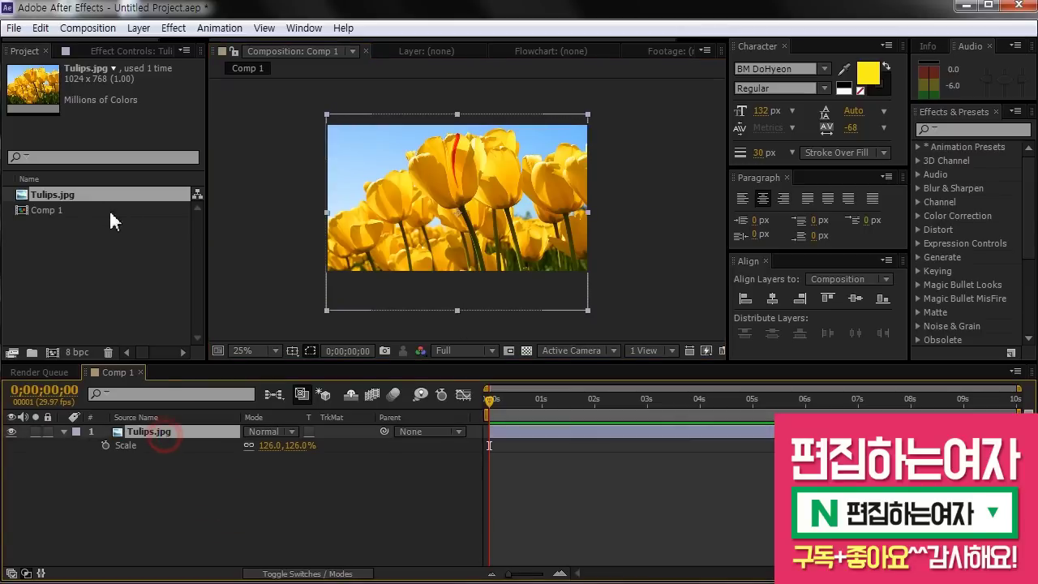
{"action": "left_click", "coordinate": [136, 28]}
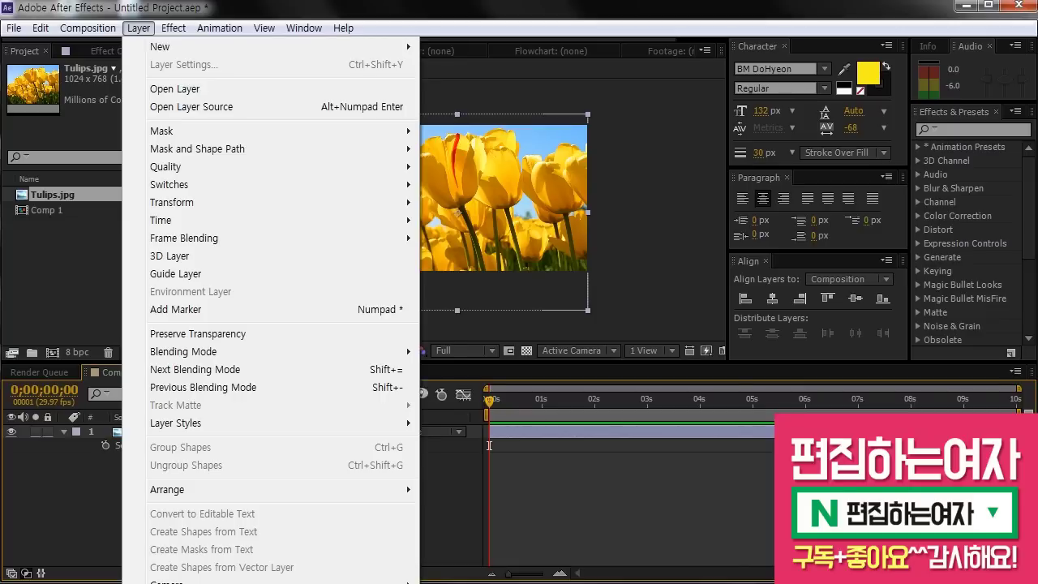
{"action": "left_click", "coordinate": [191, 583]}
{"action": "left_click_drag", "start_coordinate": [633, 95], "coordinate": [492, 116]}
{"action": "left_click", "coordinate": [463, 228]}
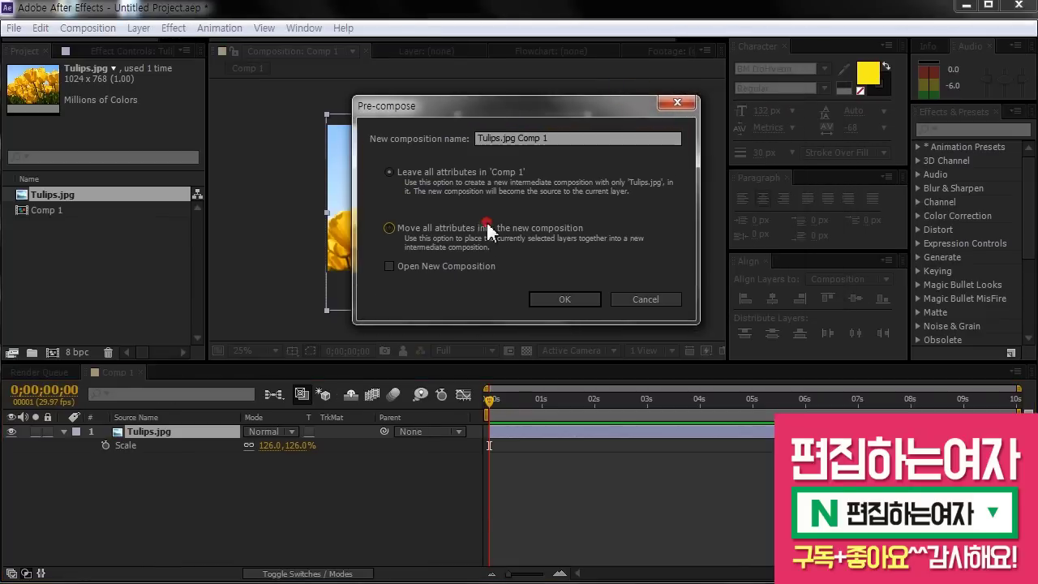
{"action": "left_click_drag", "start_coordinate": [566, 139], "coordinate": [145, 141]}
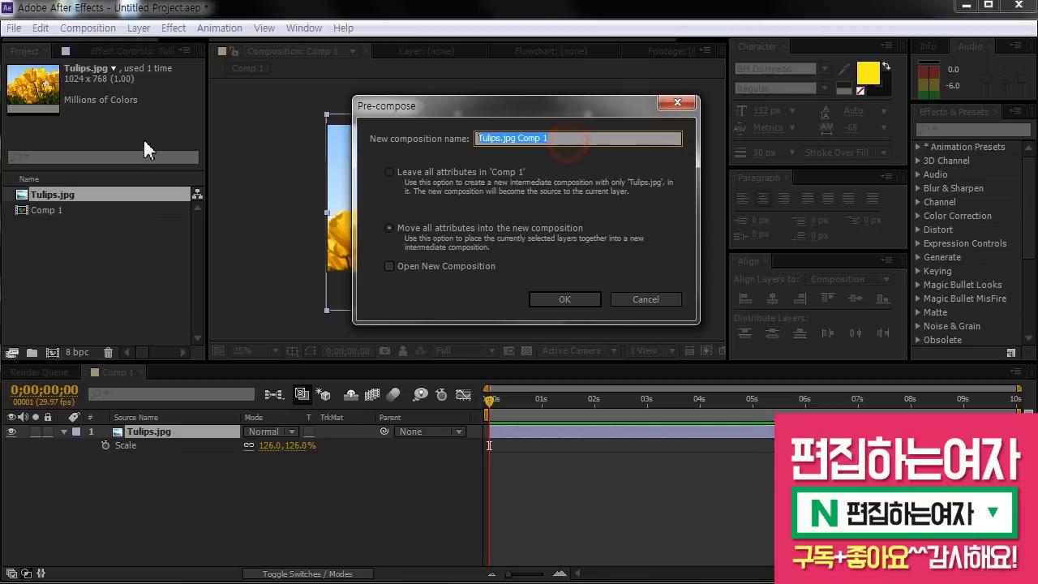
{"action": "type", "text": "im,age"}
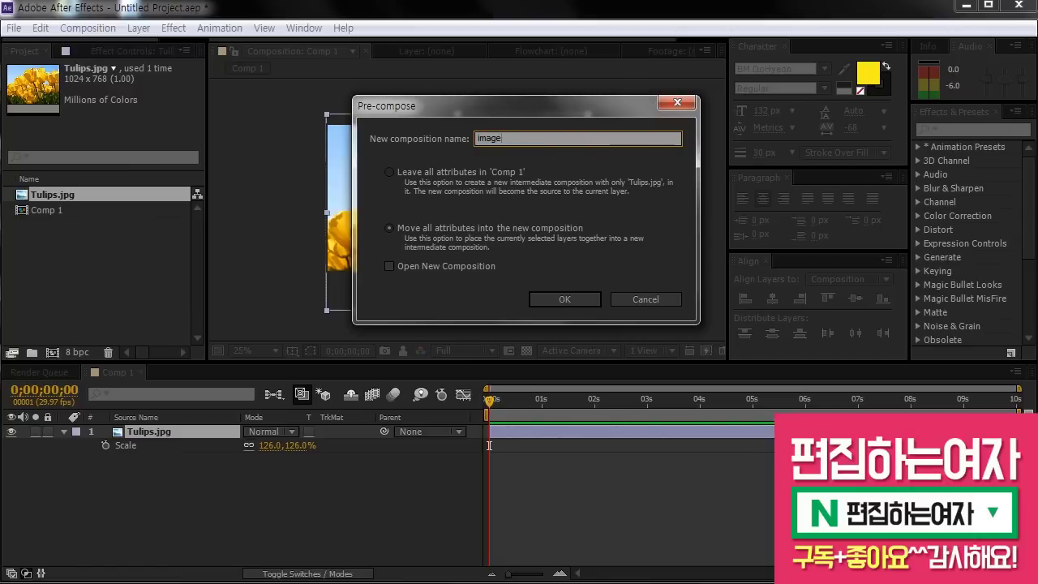
{"action": "key", "text": "Return"}
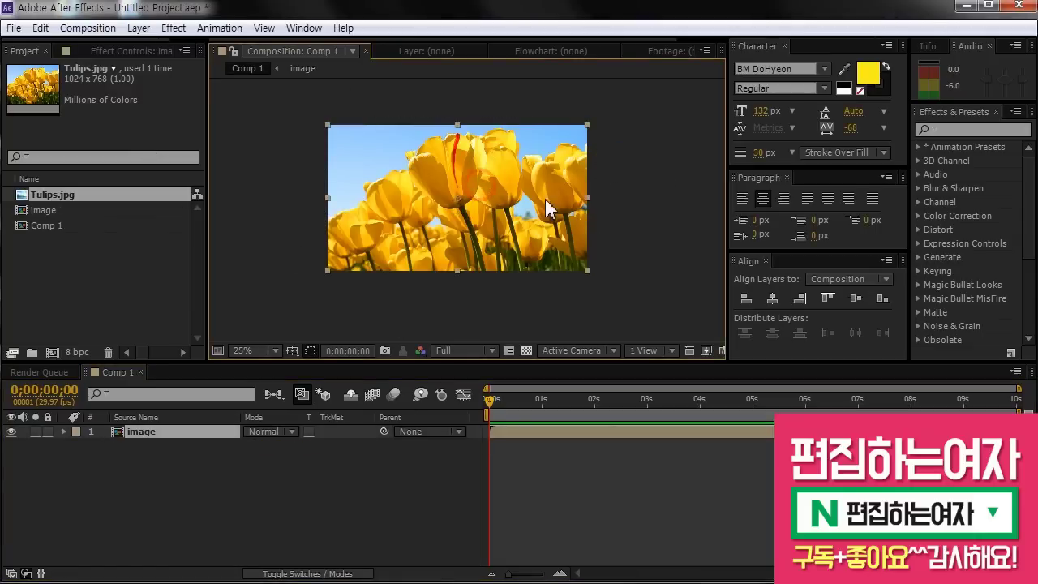
- Search the effects for shatter and apply the Shatter effect to the image layer
{"action": "left_click_drag", "start_coordinate": [543, 200], "coordinate": [555, 211]}
{"action": "right_click", "coordinate": [577, 209]}
{"action": "left_click", "coordinate": [509, 205]}
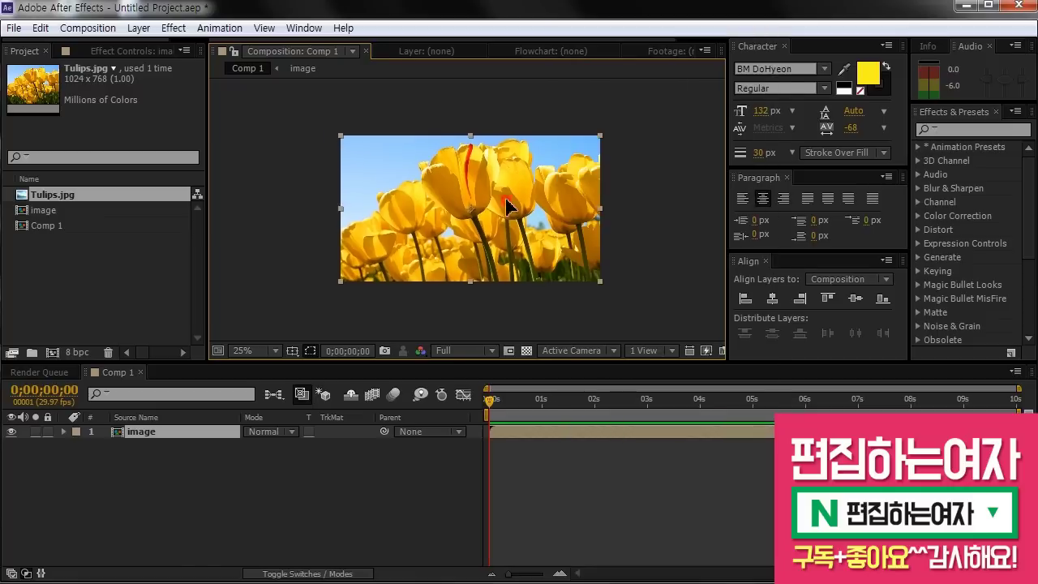
{"action": "left_click", "coordinate": [930, 132]}
{"action": "left_click_drag", "start_coordinate": [952, 107], "coordinate": [956, 213]}
{"action": "left_click", "coordinate": [955, 218]}
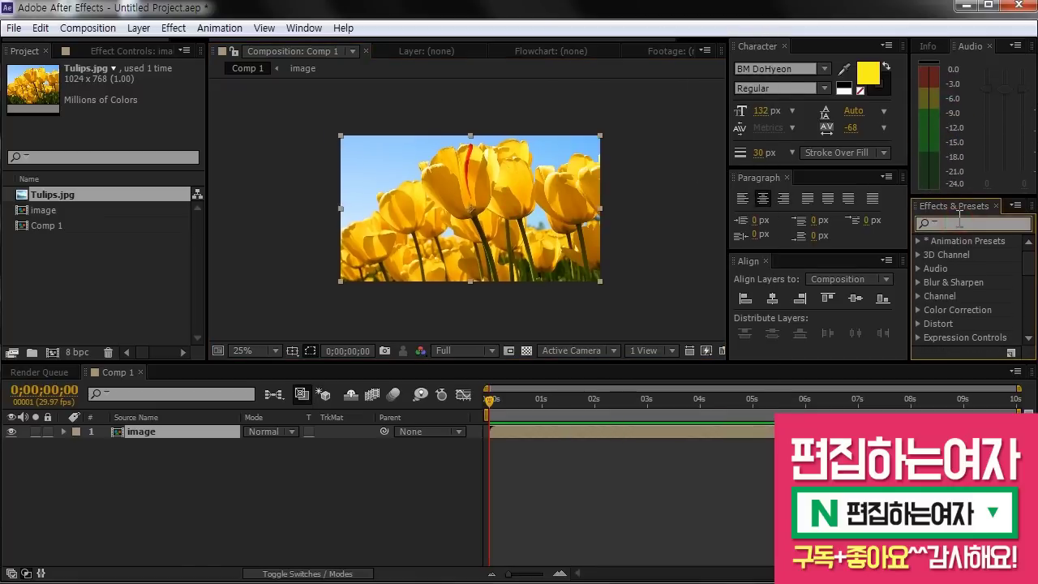
{"action": "type", "text": "shatter"}
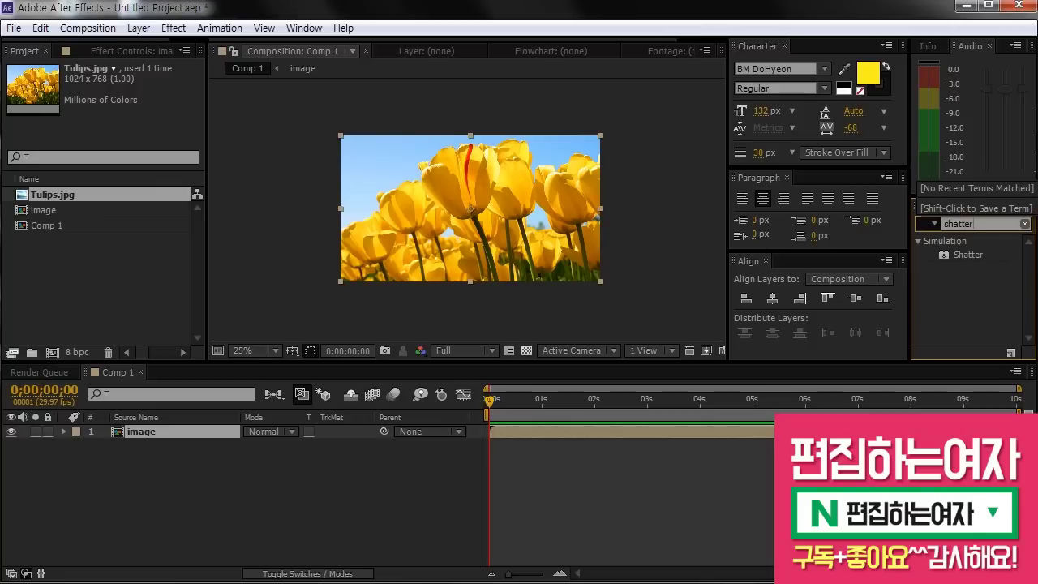
{"action": "left_click", "coordinate": [971, 271]}
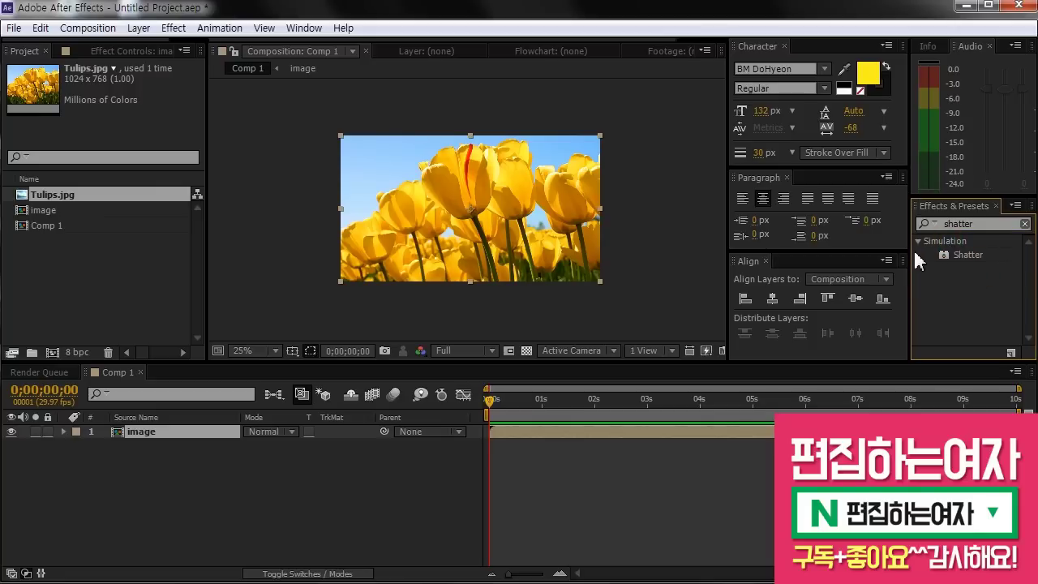
{"action": "left_click_drag", "start_coordinate": [909, 247], "coordinate": [867, 252]}
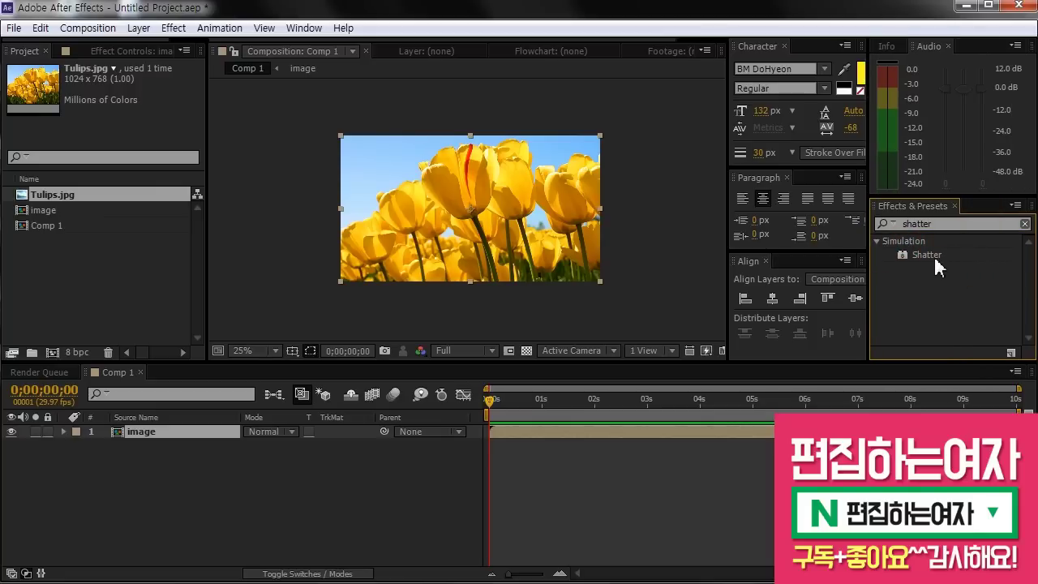
{"action": "left_click_drag", "start_coordinate": [931, 256], "coordinate": [527, 250]}
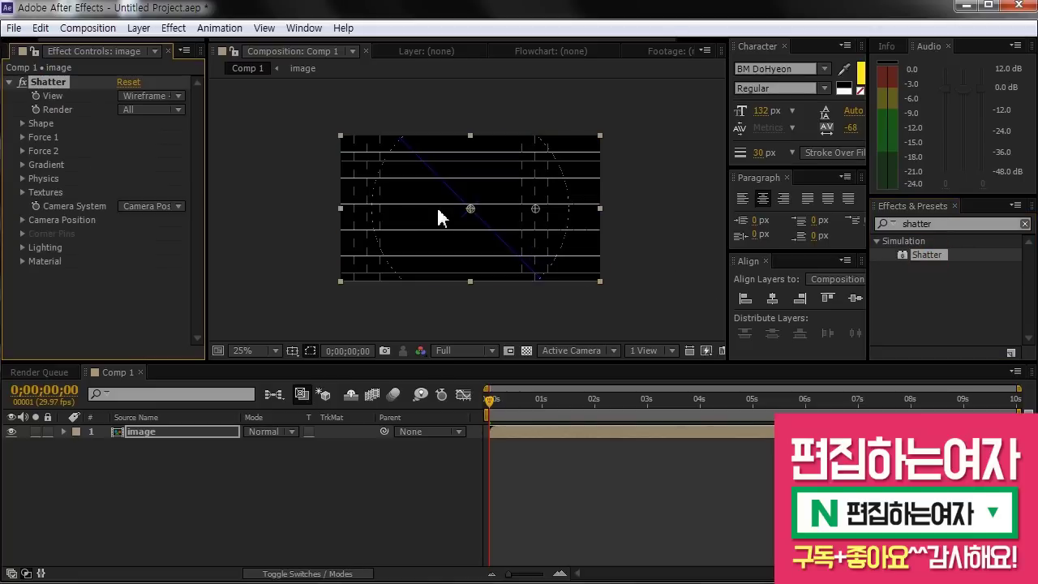
- Examine Shatter's wireframe pattern up close and scrub the opening frames to preview the break-up, returning to the start
{"action": "key", "text": "period"}
{"action": "key", "text": "period"}
{"action": "left_click_drag", "start_coordinate": [445, 205], "coordinate": [493, 270]}
{"action": "left_click_drag", "start_coordinate": [427, 153], "coordinate": [451, 153]}
{"action": "left_click_drag", "start_coordinate": [476, 241], "coordinate": [429, 122]}
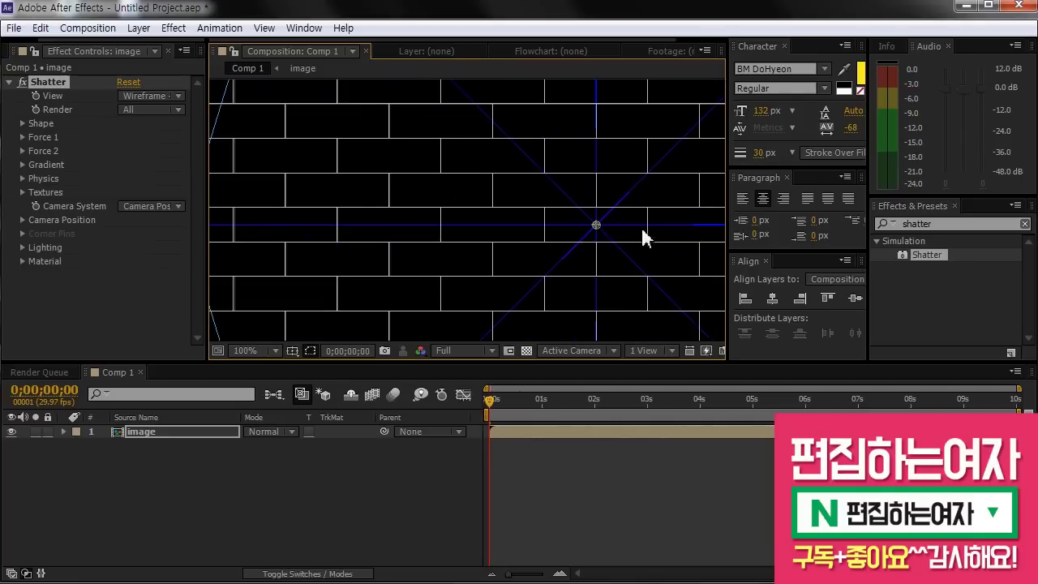
{"action": "left_click_drag", "start_coordinate": [207, 178], "coordinate": [228, 180]}
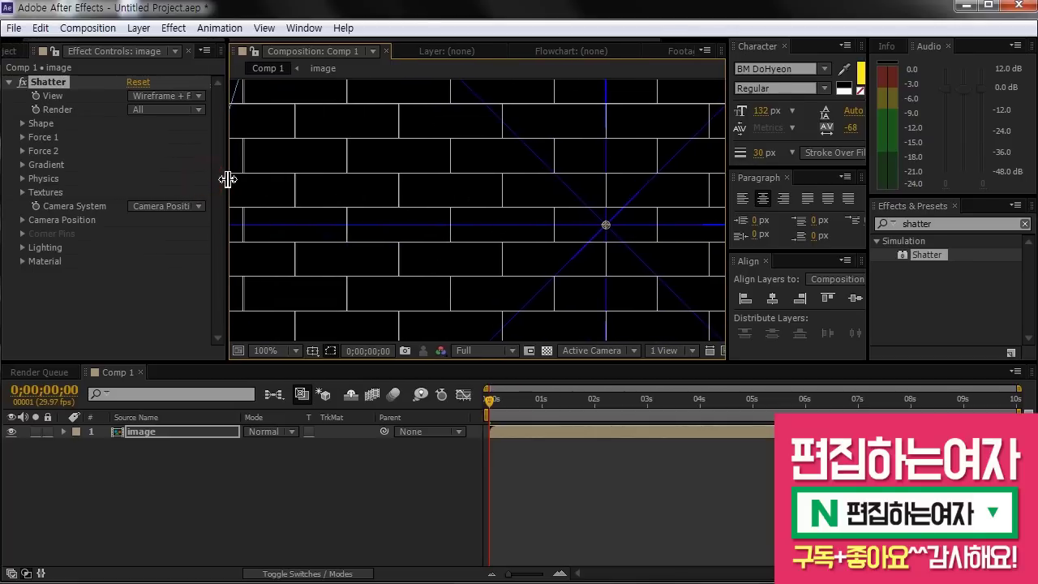
{"action": "scroll", "coordinate": [574, 275], "scroll_direction": "down", "scroll_amount": 3}
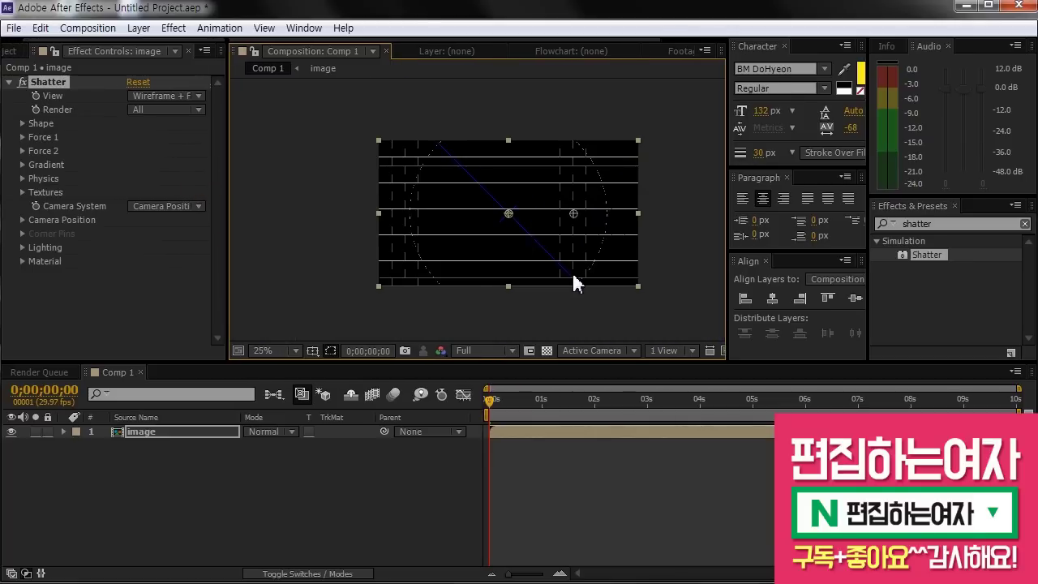
{"action": "left_click_drag", "start_coordinate": [489, 399], "coordinate": [500, 401]}
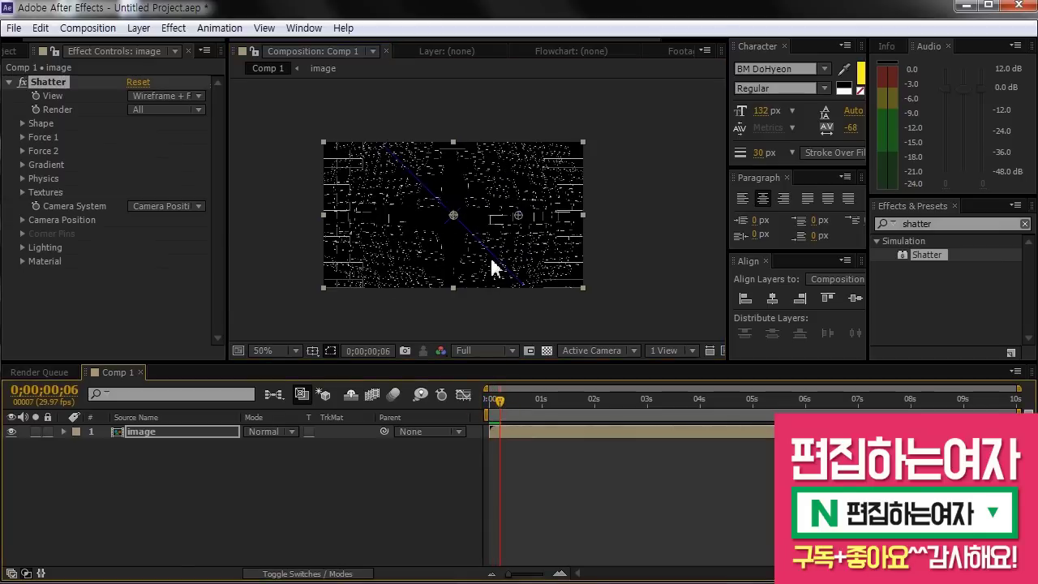
{"action": "scroll", "coordinate": [492, 268], "scroll_direction": "up", "scroll_amount": 4}
{"action": "left_click_drag", "start_coordinate": [491, 266], "coordinate": [609, 268]}
{"action": "mouse_move", "coordinate": [503, 401]}
{"action": "left_mouse_down"}
{"action": "mouse_move", "coordinate": [542, 411]}
{"action": "mouse_move", "coordinate": [505, 408]}
{"action": "mouse_move", "coordinate": [538, 408]}
{"action": "mouse_move", "coordinate": [495, 418]}
{"action": "left_mouse_up"}
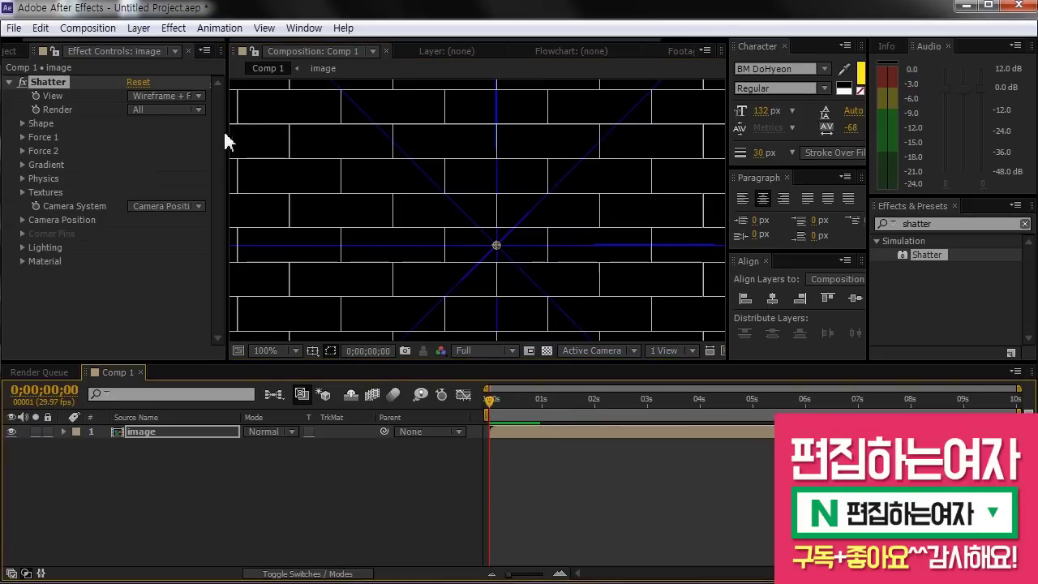
- Examine Shatter's wireframe break-up across the frame at 50% and 100% zoom while scrubbing through the first second
{"action": "left_click_drag", "start_coordinate": [227, 138], "coordinate": [246, 132]}
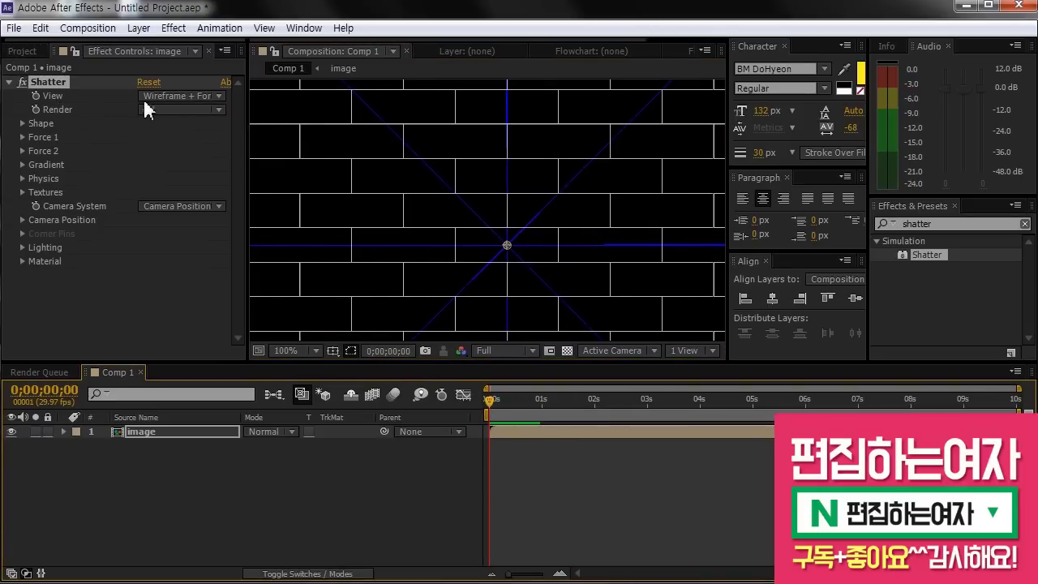
{"action": "left_click", "coordinate": [172, 99]}
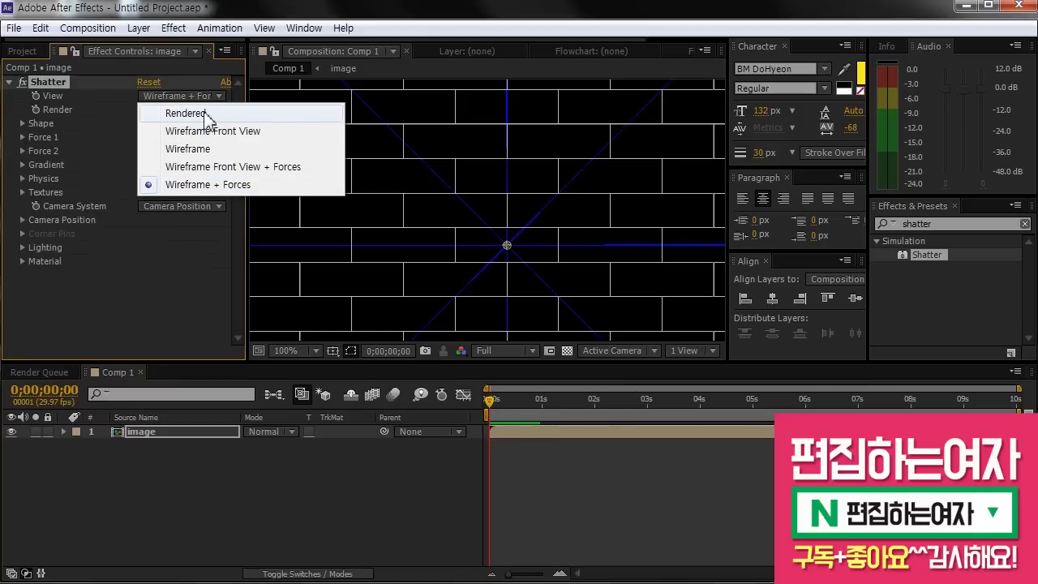
{"action": "left_click", "coordinate": [487, 239]}
{"action": "scroll", "coordinate": [487, 210], "scroll_direction": "down", "scroll_amount": 2}
{"action": "scroll", "coordinate": [488, 190], "scroll_direction": "up", "scroll_amount": 2}
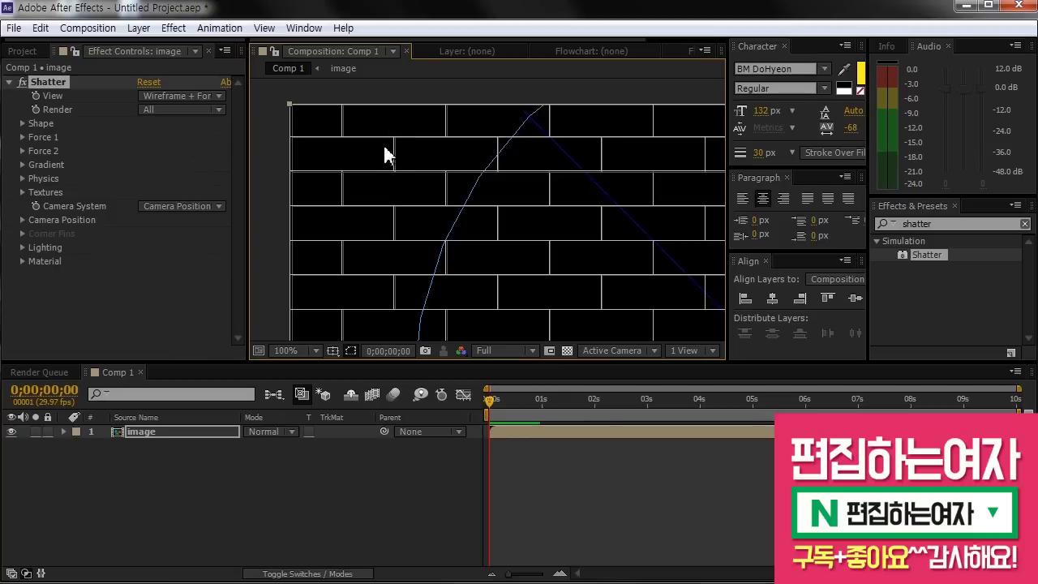
{"action": "scroll", "coordinate": [389, 157], "scroll_direction": "up", "scroll_amount": 1}
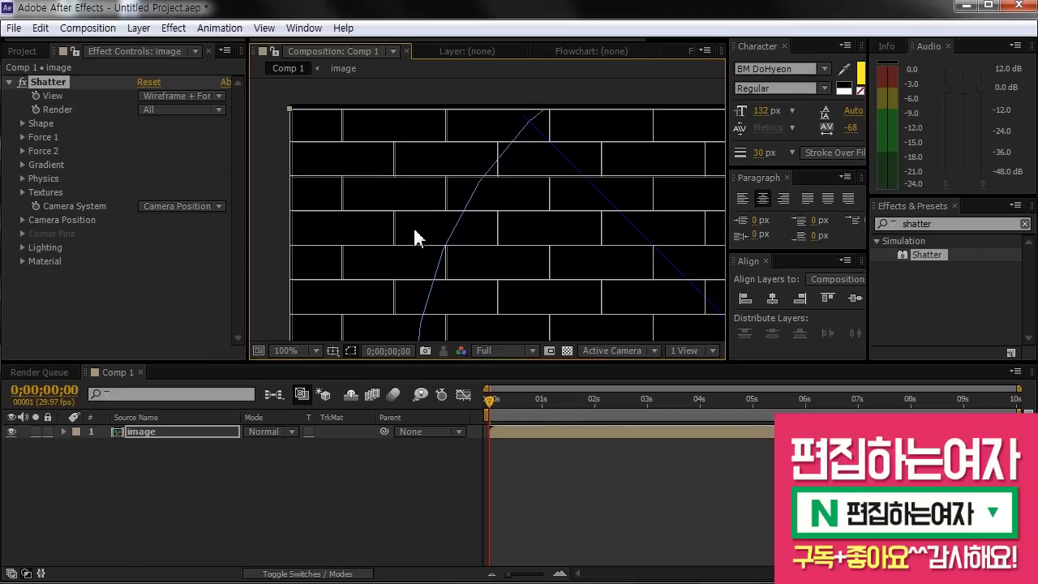
{"action": "scroll", "coordinate": [402, 178], "scroll_direction": "down", "scroll_amount": 1}
{"action": "key", "text": "space"}
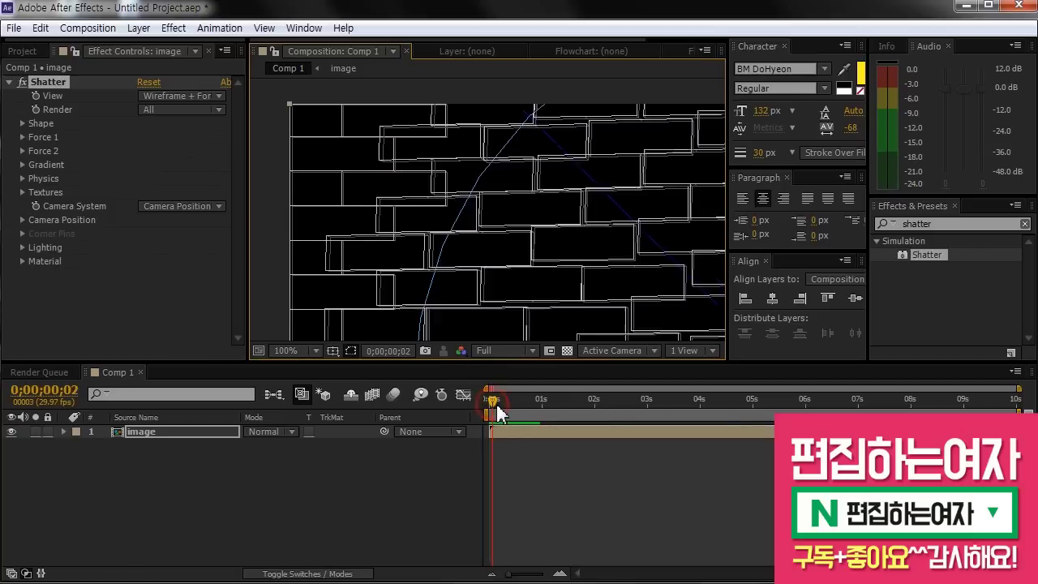
{"action": "scroll", "coordinate": [534, 292], "scroll_direction": "down", "scroll_amount": 2}
{"action": "left_click_drag", "start_coordinate": [534, 292], "coordinate": [424, 132]}
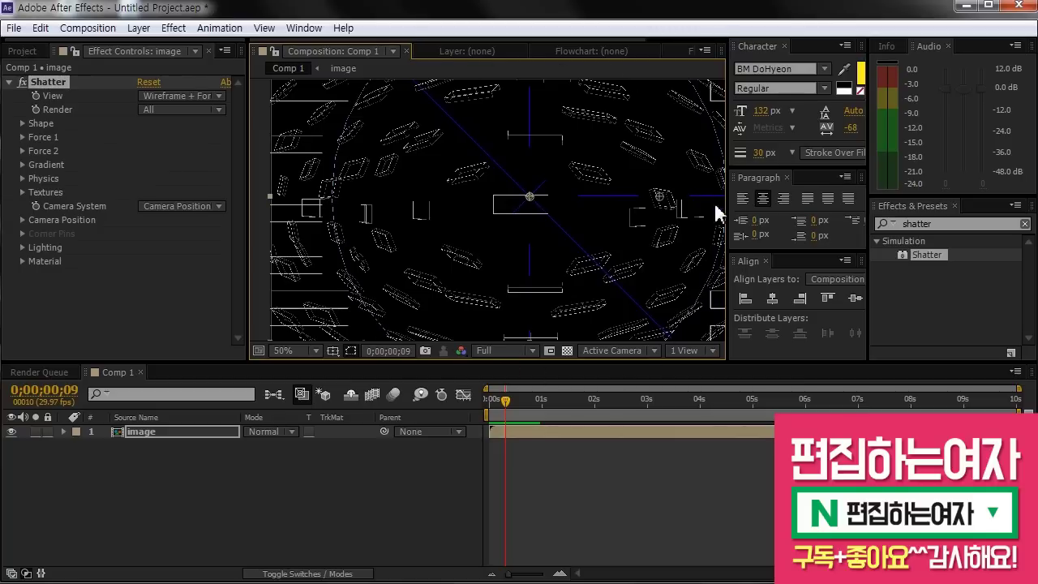
{"action": "left_click_drag", "start_coordinate": [514, 417], "coordinate": [540, 419]}
{"action": "scroll", "coordinate": [331, 192], "scroll_direction": "up", "scroll_amount": 1}
{"action": "left_click_drag", "start_coordinate": [345, 193], "coordinate": [455, 203]}
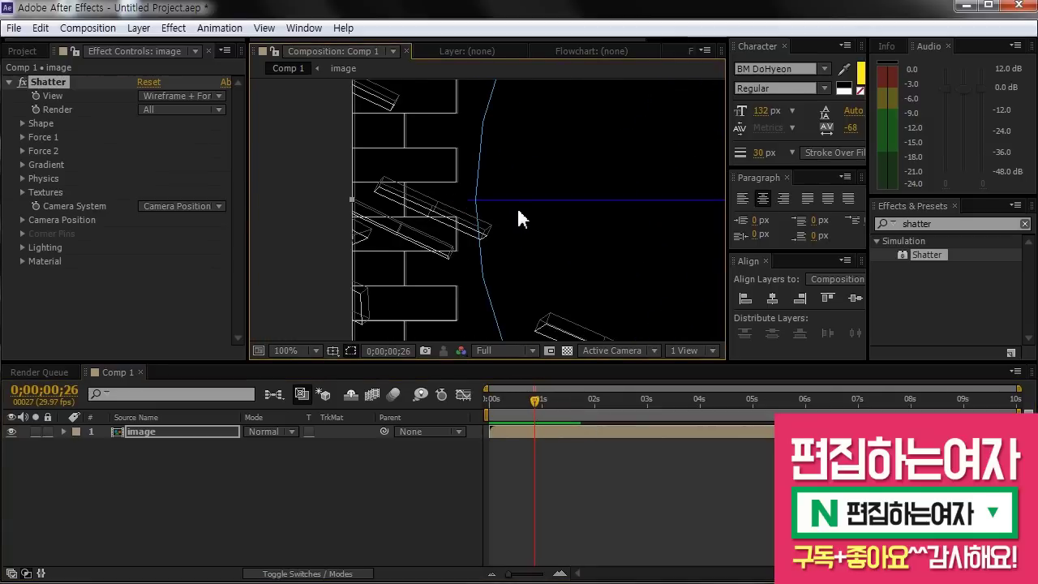
- Switch Shatter's View to Rendered and scrub back to the first frame to preview the image breaking apart
{"action": "left_click", "coordinate": [203, 95]}
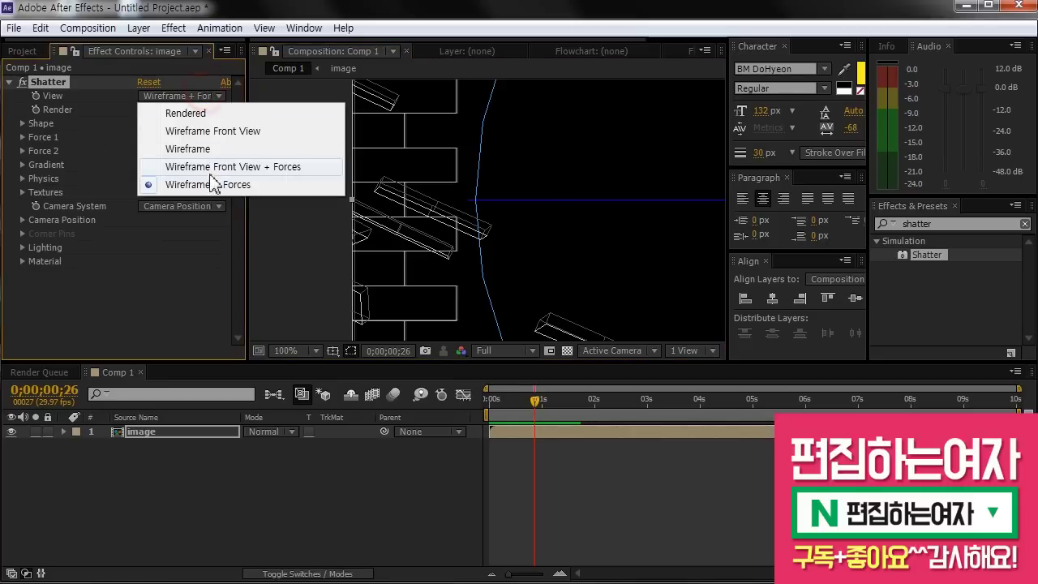
{"action": "left_click", "coordinate": [204, 114]}
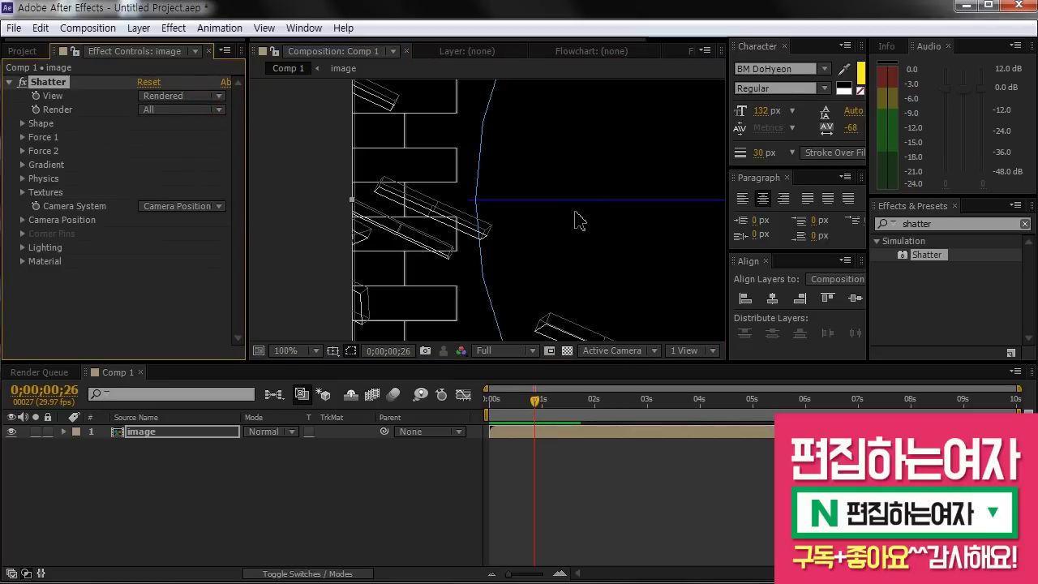
{"action": "scroll", "coordinate": [559, 215], "scroll_direction": "down", "scroll_amount": 2}
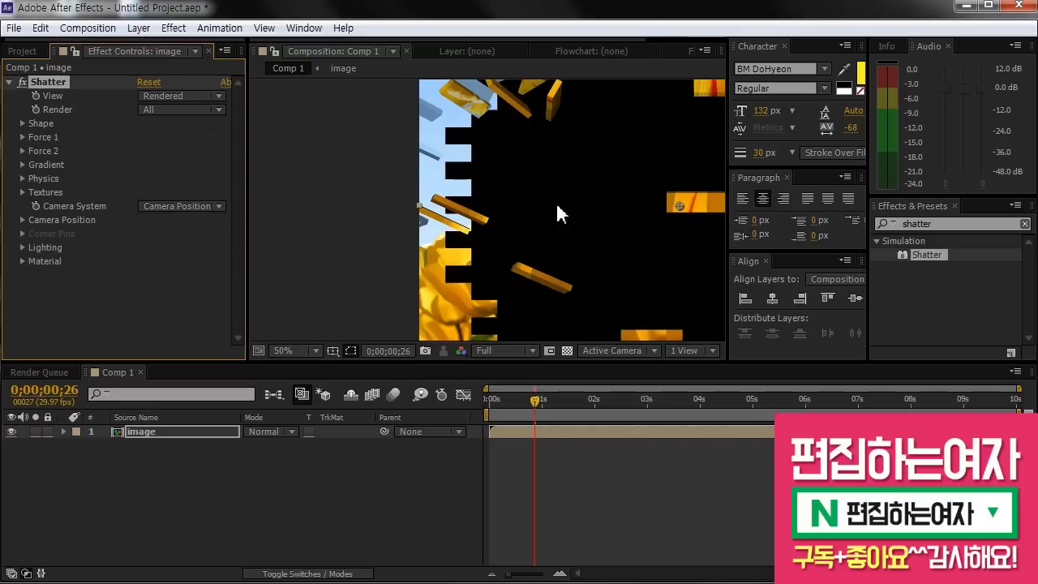
{"action": "left_click_drag", "start_coordinate": [406, 218], "coordinate": [440, 272]}
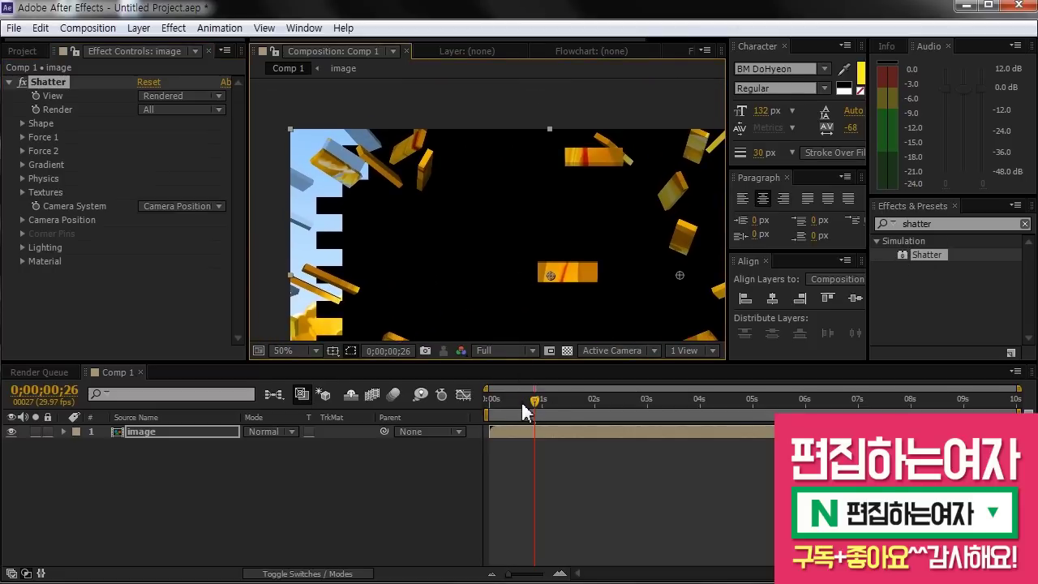
{"action": "left_click_drag", "start_coordinate": [522, 408], "coordinate": [489, 407]}
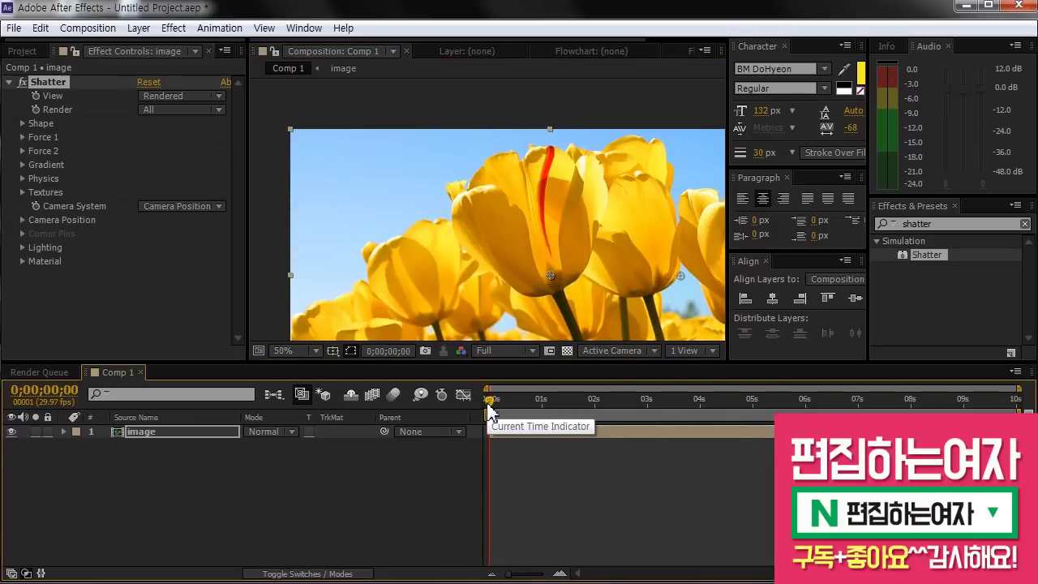
{"action": "mouse_move", "coordinate": [491, 410]}
{"action": "left_mouse_down"}
{"action": "mouse_move", "coordinate": [530, 417]}
{"action": "mouse_move", "coordinate": [487, 413]}
{"action": "left_mouse_up"}
- Expand Shatter's Shape settings and move the current time to 0;00;00;05 to preview the separating pieces
{"action": "left_click", "coordinate": [45, 129]}
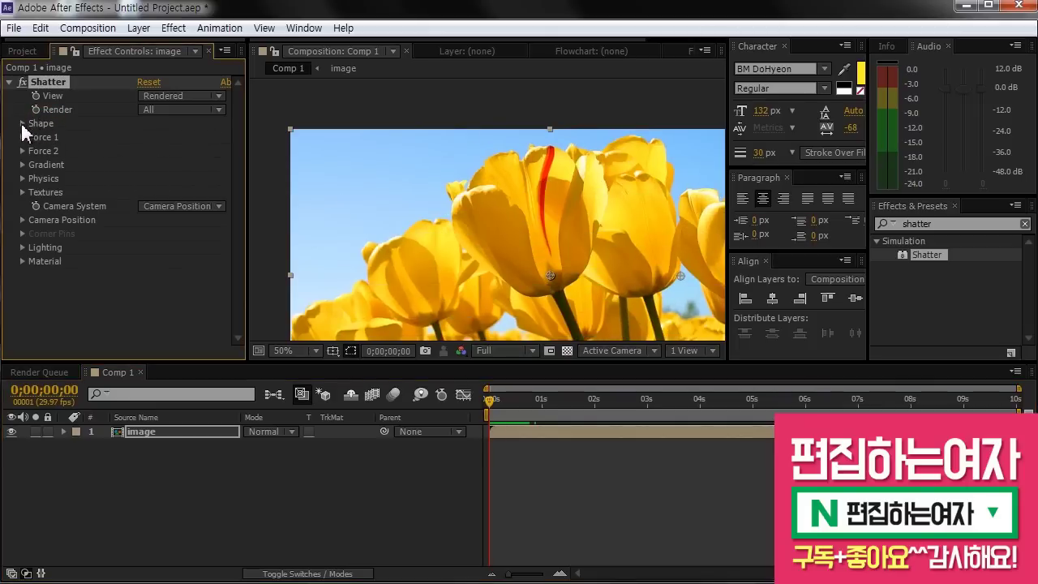
{"action": "left_click", "coordinate": [22, 124]}
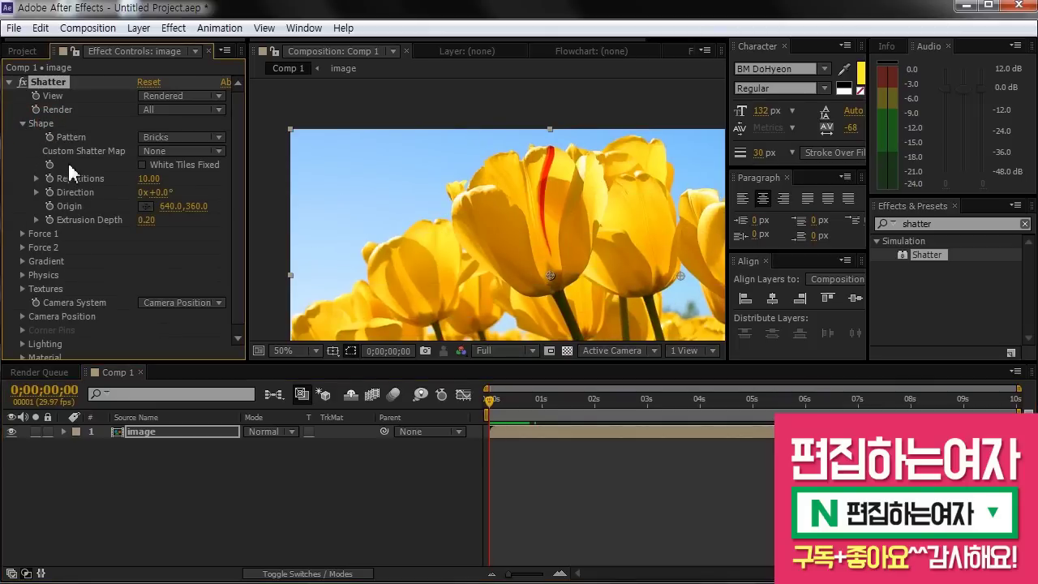
{"action": "left_click_drag", "start_coordinate": [483, 413], "coordinate": [495, 407]}
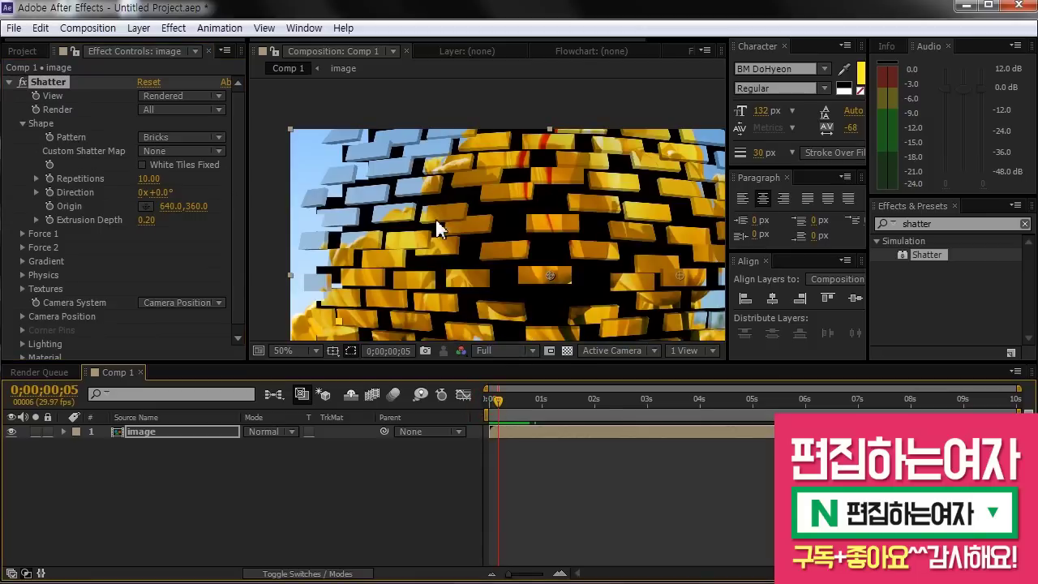
- Try the Herringbone 1, Glass and Puzzle shatter patterns, scrubbing to 0;00;00;08 to preview the puzzle pieces
{"action": "left_click", "coordinate": [197, 136]}
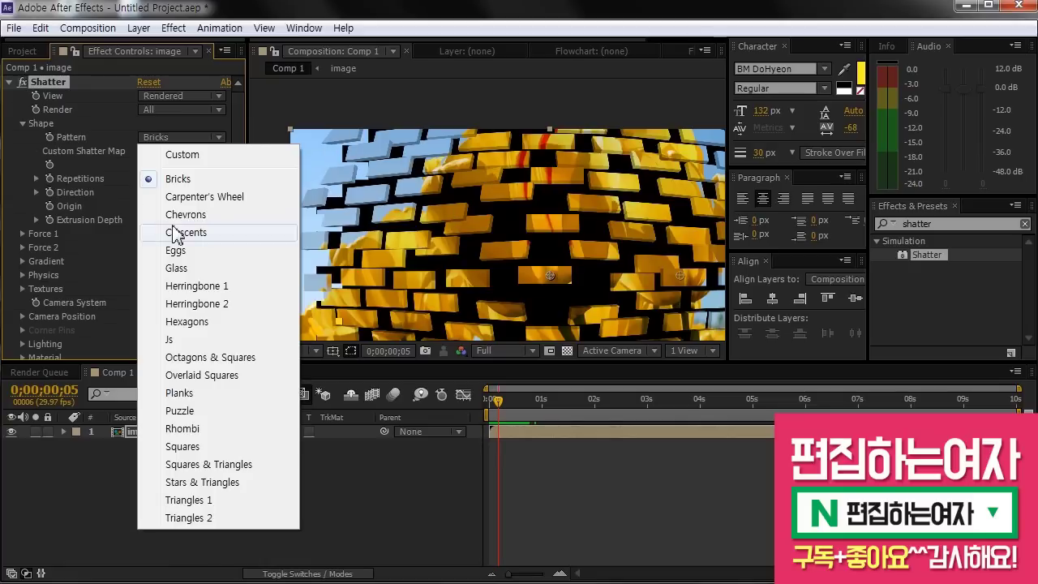
{"action": "left_click", "coordinate": [220, 287]}
{"action": "left_click", "coordinate": [187, 140]}
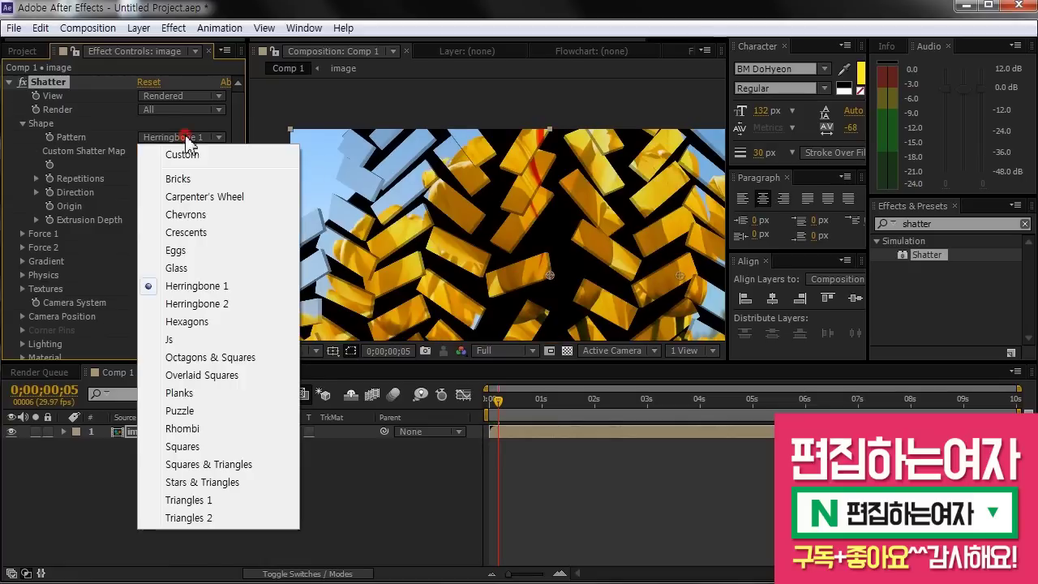
{"action": "left_click", "coordinate": [200, 270]}
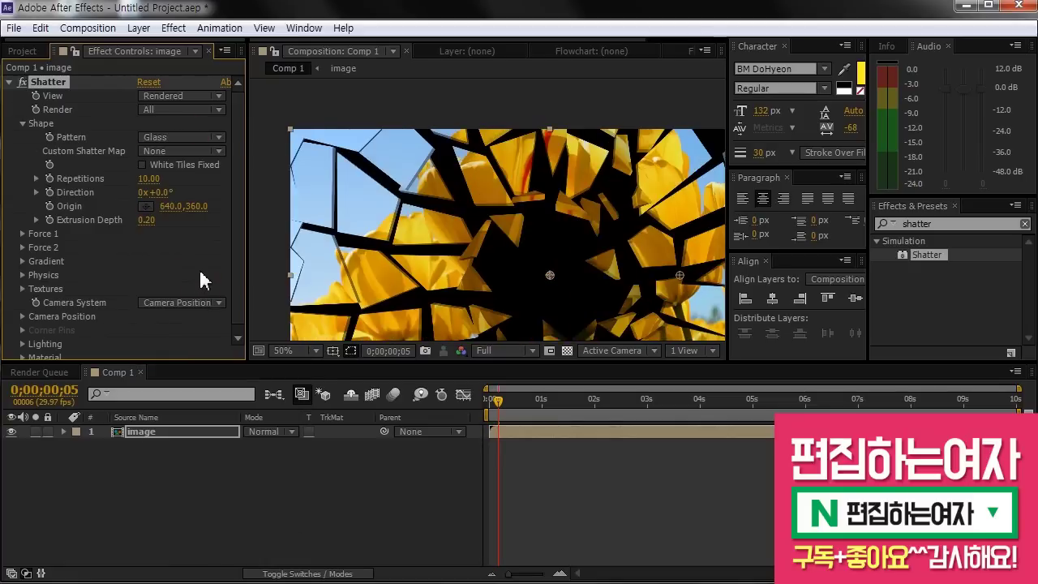
{"action": "left_click", "coordinate": [207, 137]}
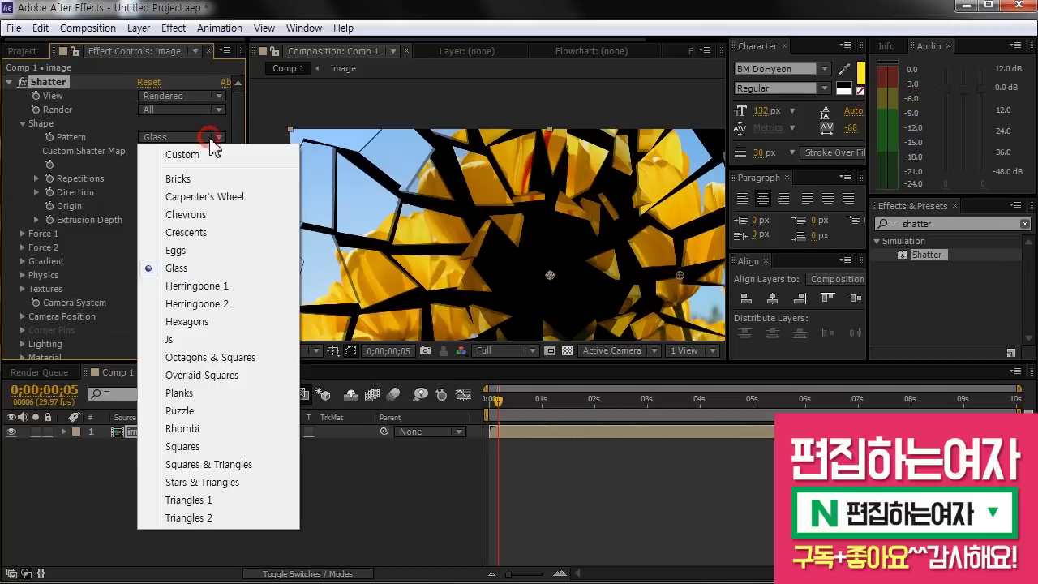
{"action": "left_click", "coordinate": [225, 411]}
{"action": "scroll", "coordinate": [493, 246], "scroll_direction": "down", "scroll_amount": 2}
{"action": "scroll", "coordinate": [496, 248], "scroll_direction": "up", "scroll_amount": 2}
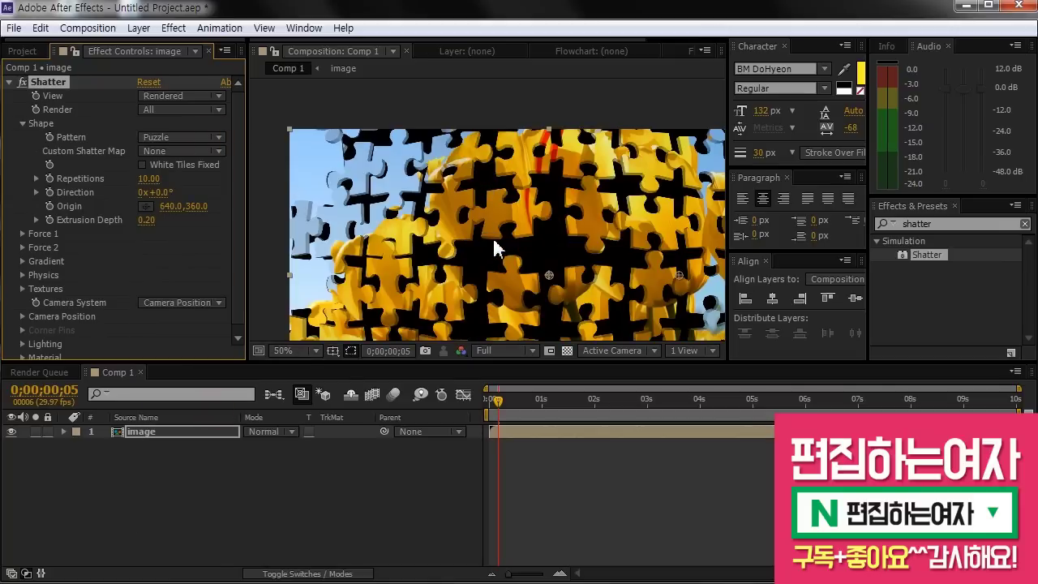
{"action": "mouse_move", "coordinate": [498, 398]}
{"action": "left_mouse_down"}
{"action": "mouse_move", "coordinate": [516, 403]}
{"action": "mouse_move", "coordinate": [504, 402]}
{"action": "left_mouse_up"}
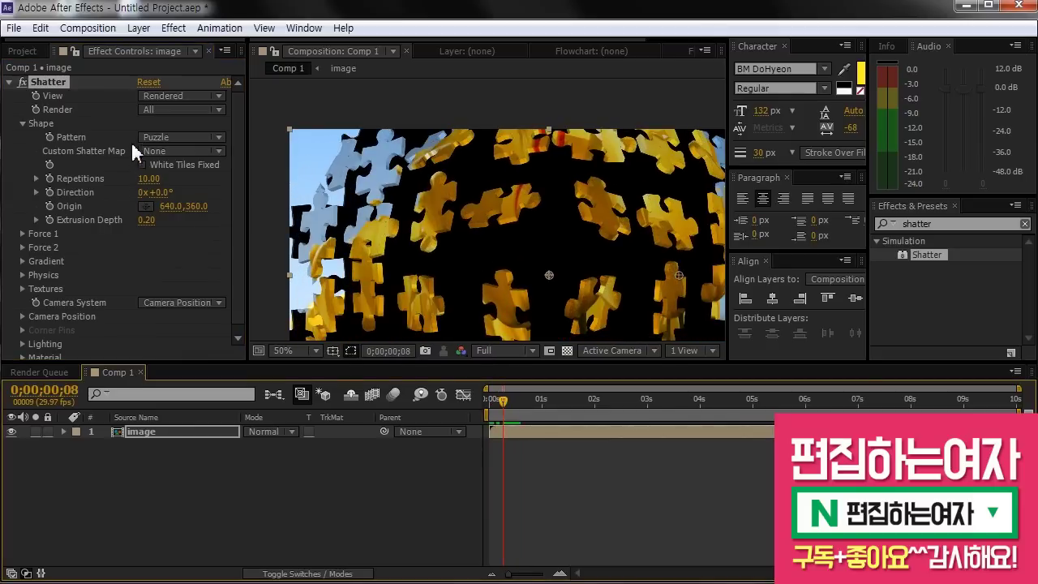
- Compare the Bricks, Glass, Puzzle, Squares and Stars & Triangles shatter patterns on the image
{"action": "left_click", "coordinate": [150, 137]}
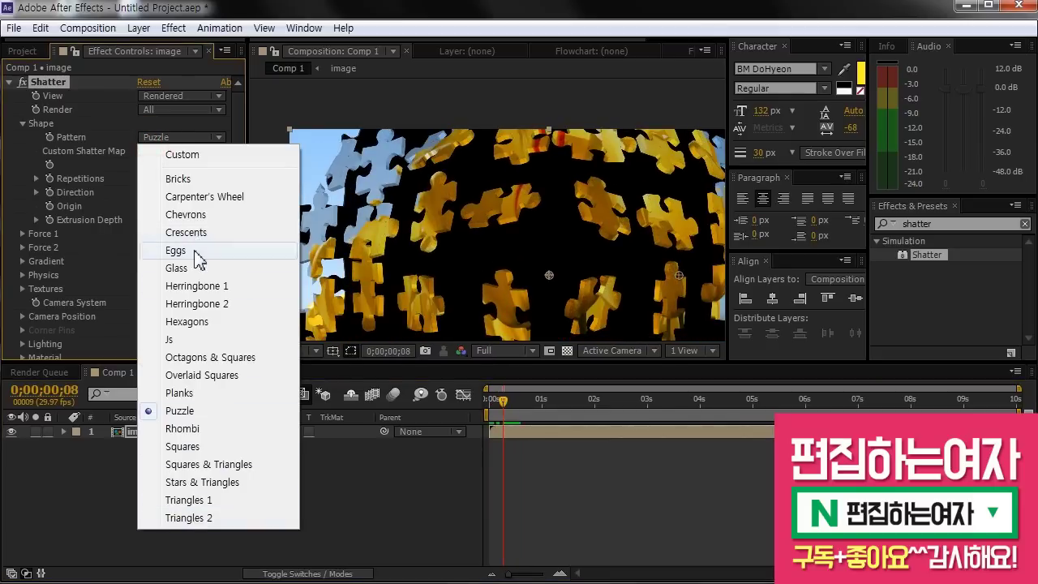
{"action": "left_click", "coordinate": [195, 179]}
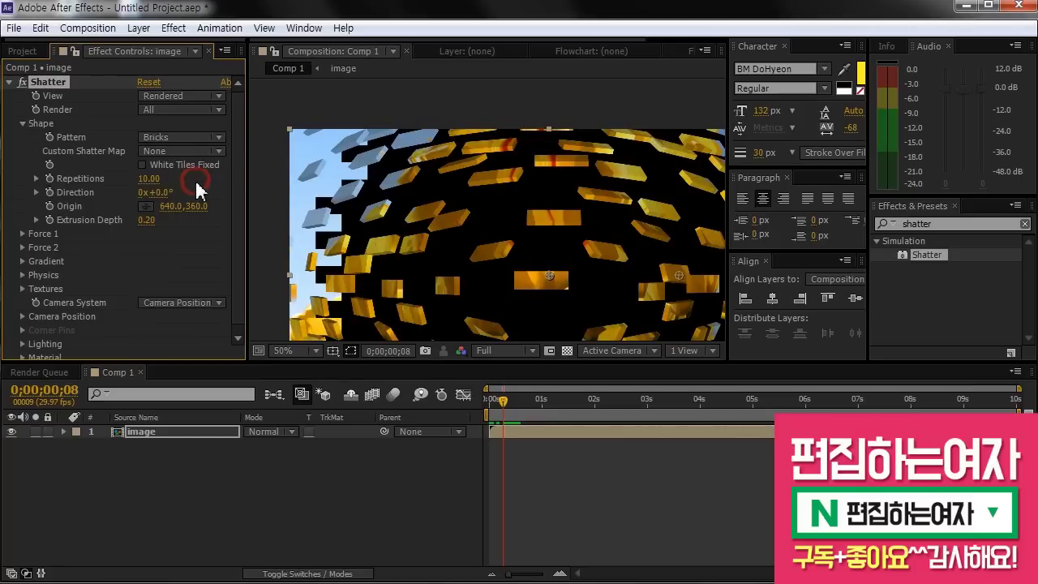
{"action": "left_click", "coordinate": [173, 138]}
{"action": "left_click", "coordinate": [198, 269]}
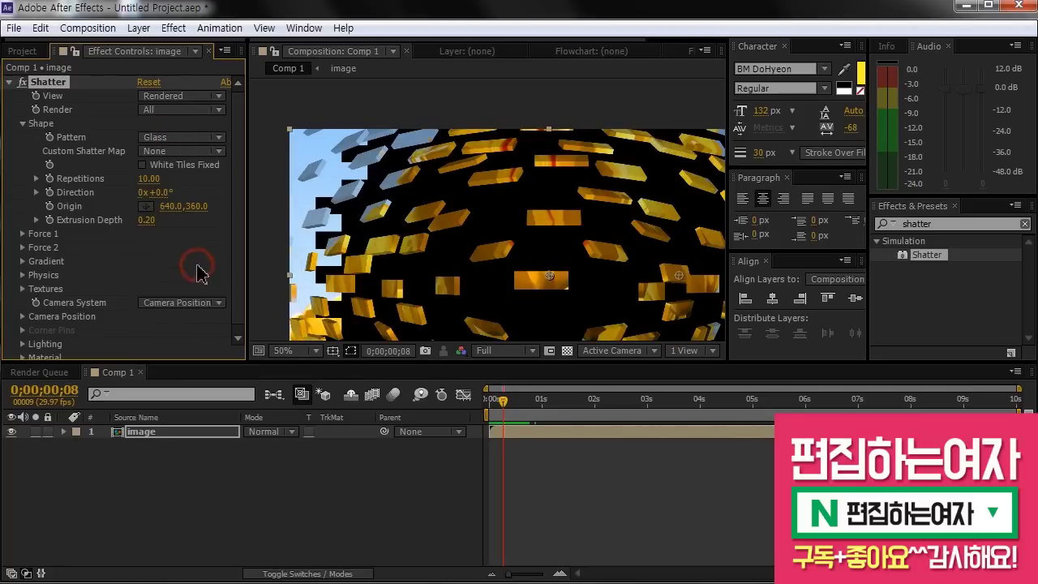
{"action": "left_click", "coordinate": [169, 137]}
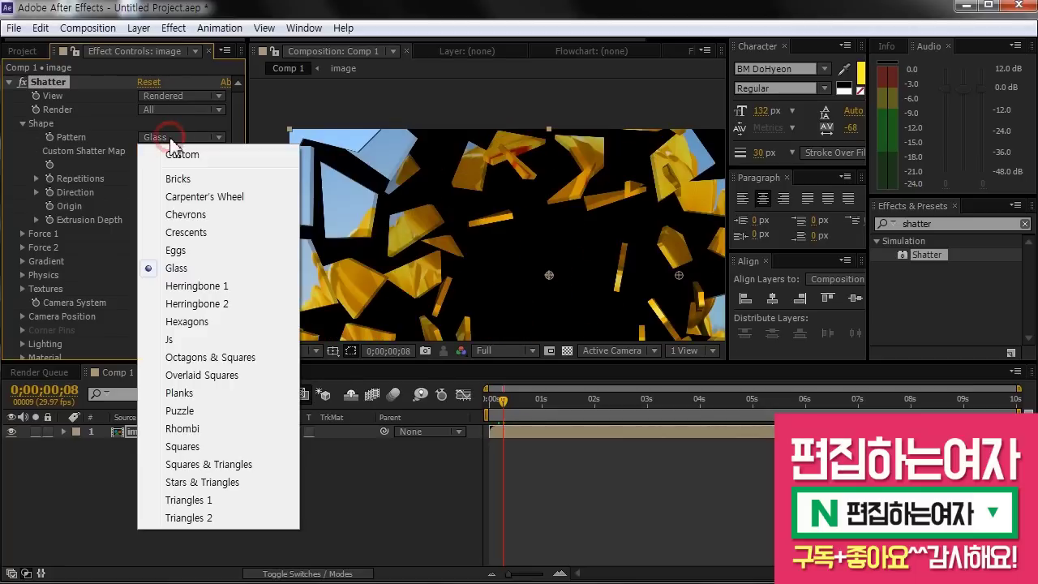
{"action": "left_click", "coordinate": [242, 415]}
{"action": "left_click", "coordinate": [163, 138]}
{"action": "left_click", "coordinate": [212, 450]}
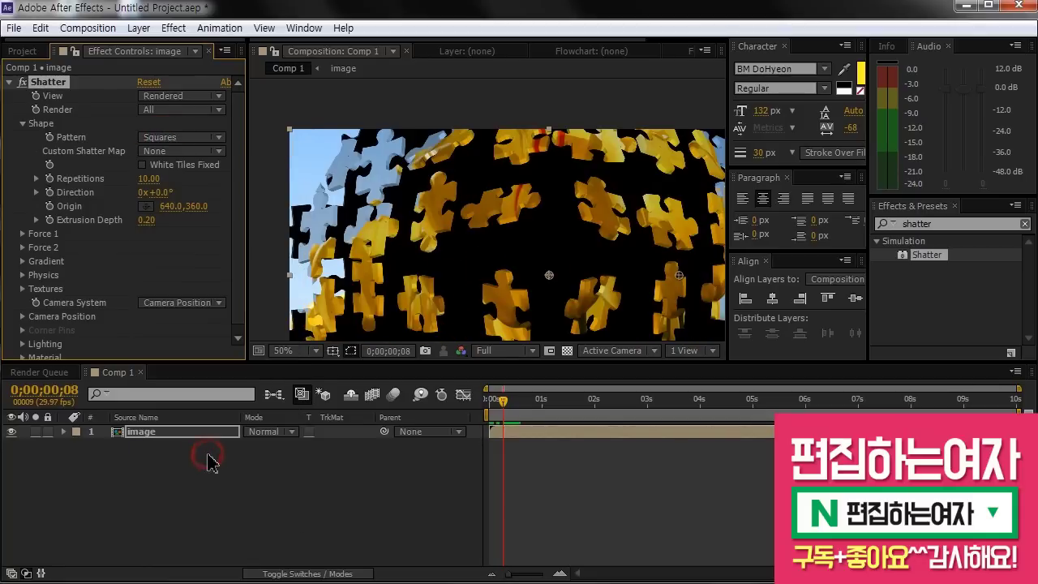
{"action": "left_click", "coordinate": [220, 137]}
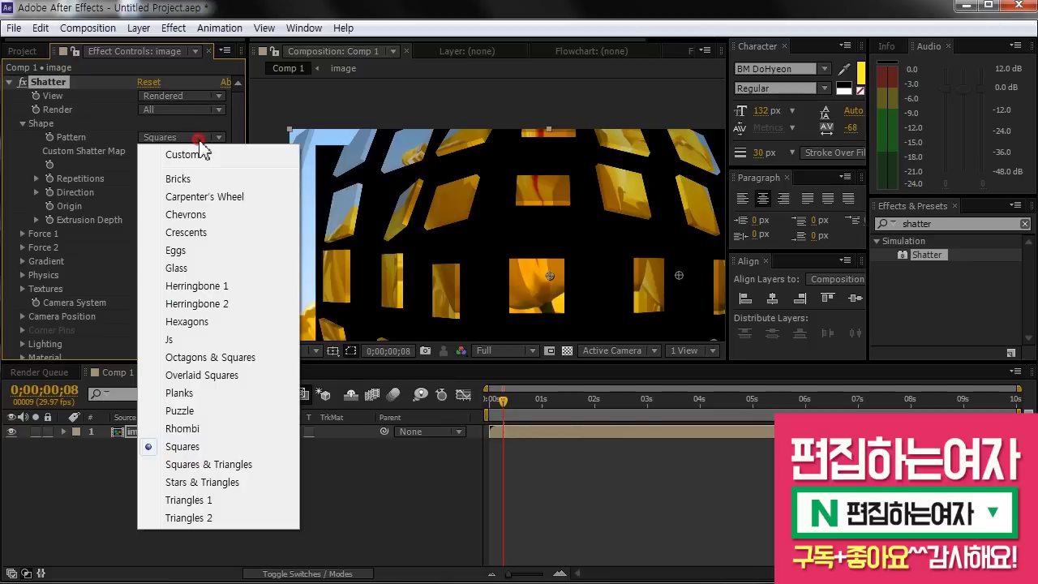
{"action": "left_click", "coordinate": [229, 483]}
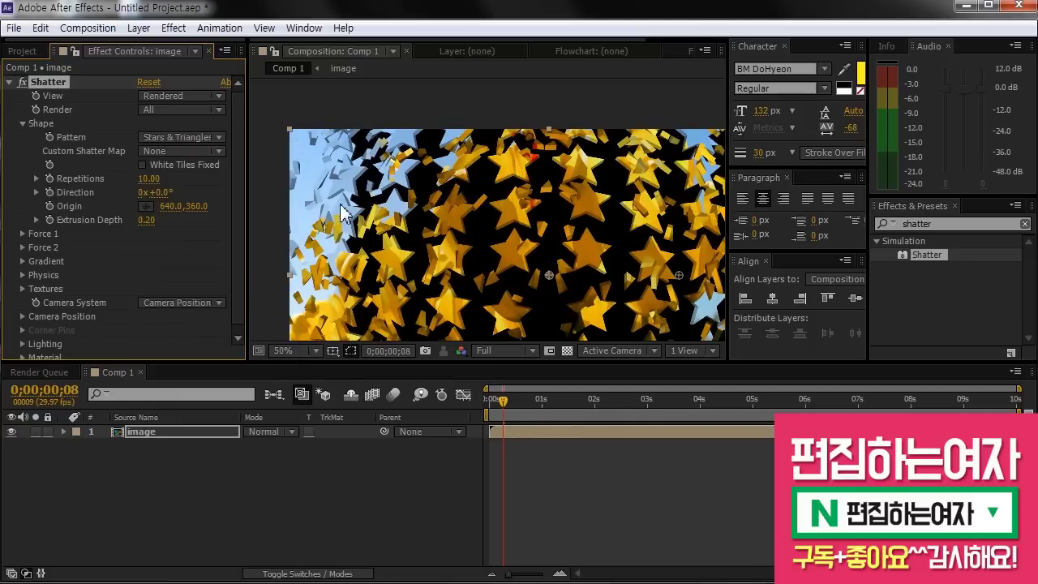
{"action": "mouse_move", "coordinate": [503, 400]}
{"action": "left_mouse_down"}
{"action": "mouse_move", "coordinate": [491, 401]}
{"action": "mouse_move", "coordinate": [501, 411]}
{"action": "mouse_move", "coordinate": [504, 401]}
{"action": "left_mouse_up"}
- Set the shatter pattern to Glass and preview the cracks at 0;00;00;03
{"action": "left_click", "coordinate": [183, 137]}
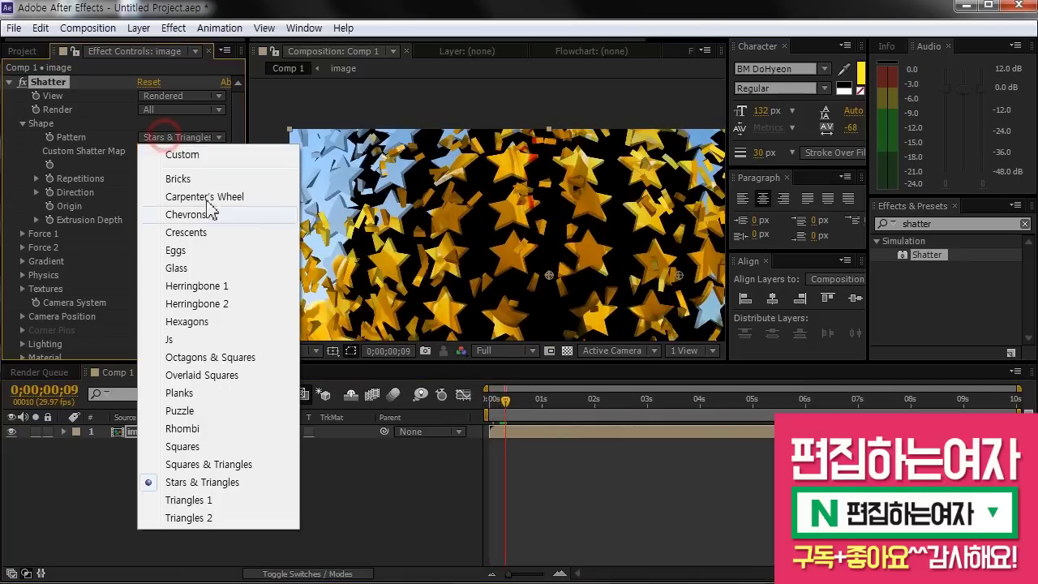
{"action": "left_click", "coordinate": [232, 275]}
{"action": "left_click_drag", "start_coordinate": [494, 398], "coordinate": [494, 406]}
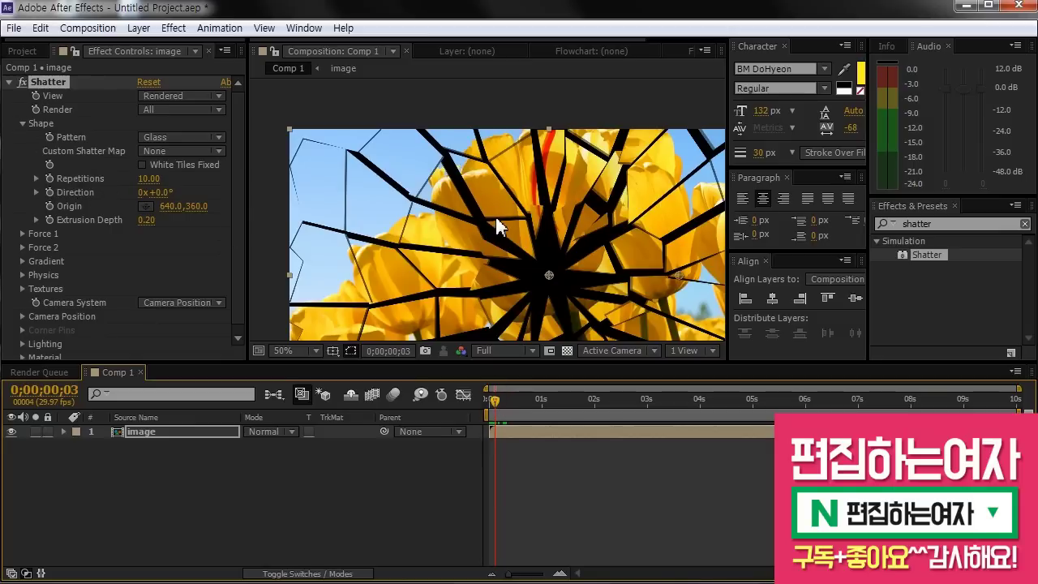
{"action": "left_click_drag", "start_coordinate": [503, 224], "coordinate": [448, 173]}
{"action": "left_click_drag", "start_coordinate": [530, 202], "coordinate": [571, 203]}
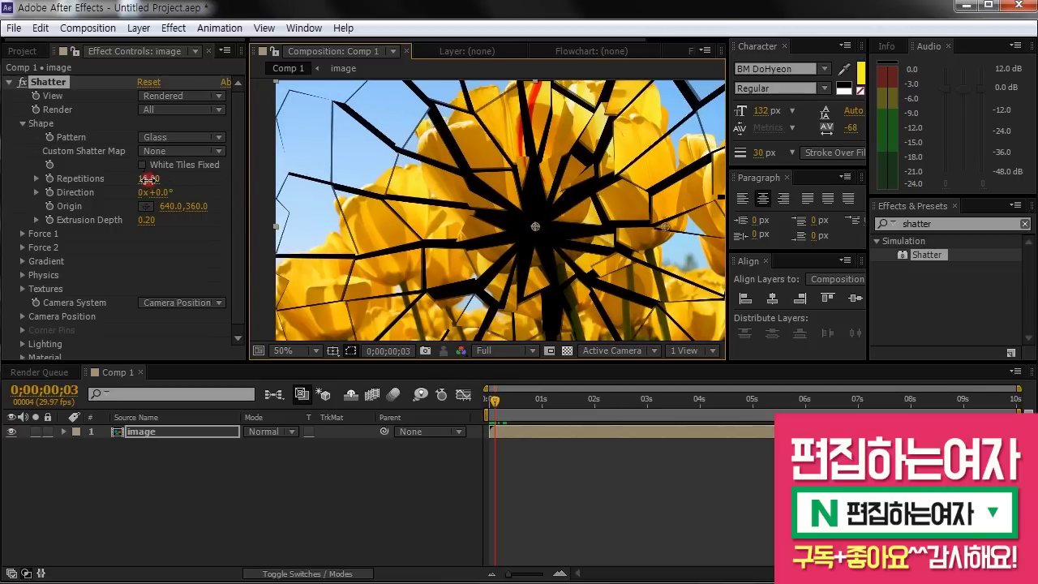
- Try 38.60 repetitions for smaller glass shards, preview them at 0;00;00;13, and set Repetitions to 16.20
{"action": "left_click_drag", "start_coordinate": [156, 179], "coordinate": [378, 177]}
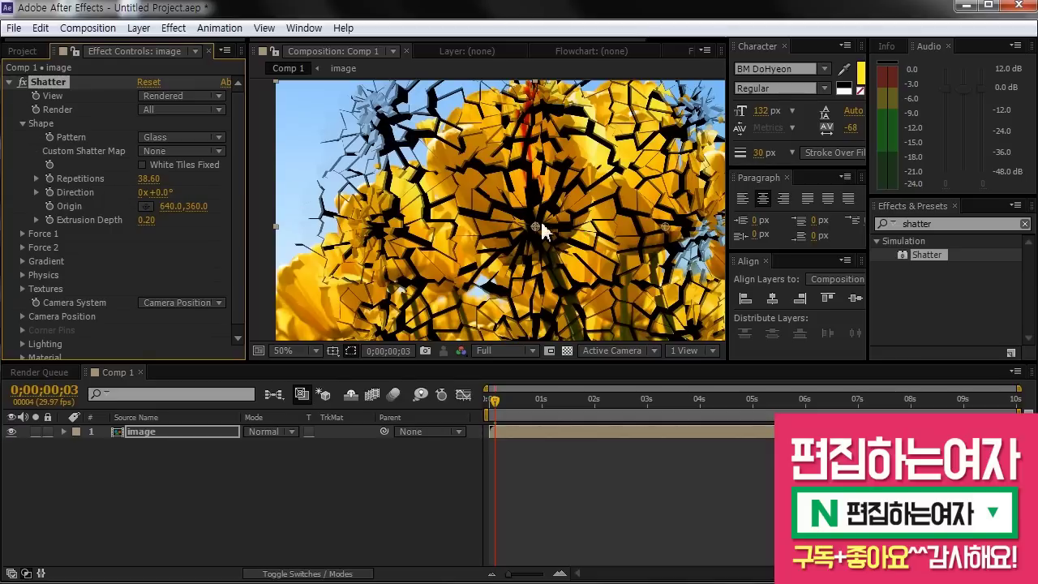
{"action": "mouse_move", "coordinate": [507, 403]}
{"action": "left_mouse_down"}
{"action": "mouse_move", "coordinate": [520, 404]}
{"action": "mouse_move", "coordinate": [490, 404]}
{"action": "mouse_move", "coordinate": [511, 403]}
{"action": "left_mouse_up"}
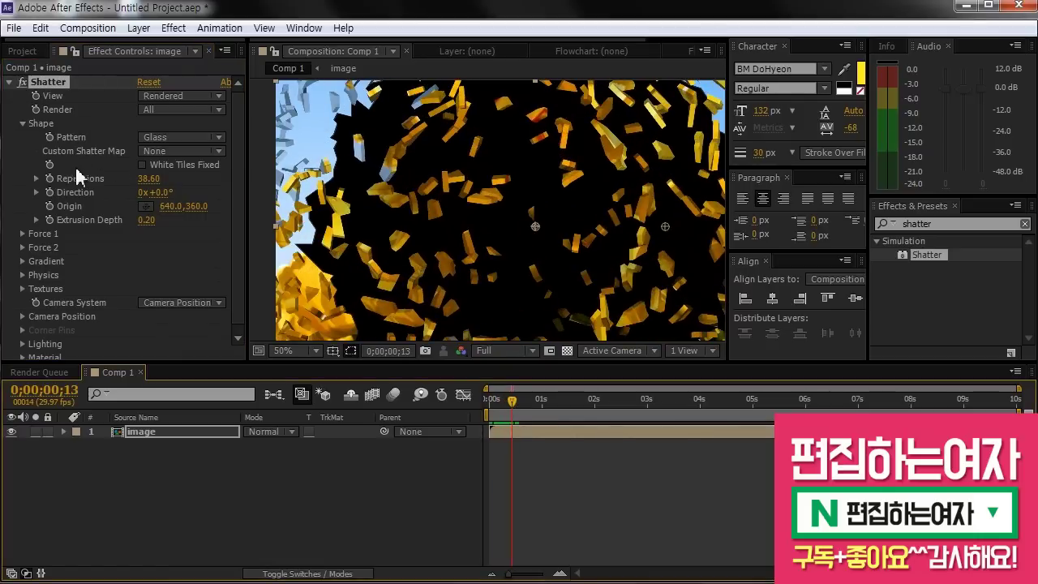
{"action": "left_click_drag", "start_coordinate": [142, 180], "coordinate": [2, 187]}
{"action": "mouse_move", "coordinate": [153, 179]}
{"action": "left_mouse_down"}
{"action": "mouse_move", "coordinate": [192, 179]}
{"action": "mouse_move", "coordinate": [157, 182]}
{"action": "left_mouse_up"}
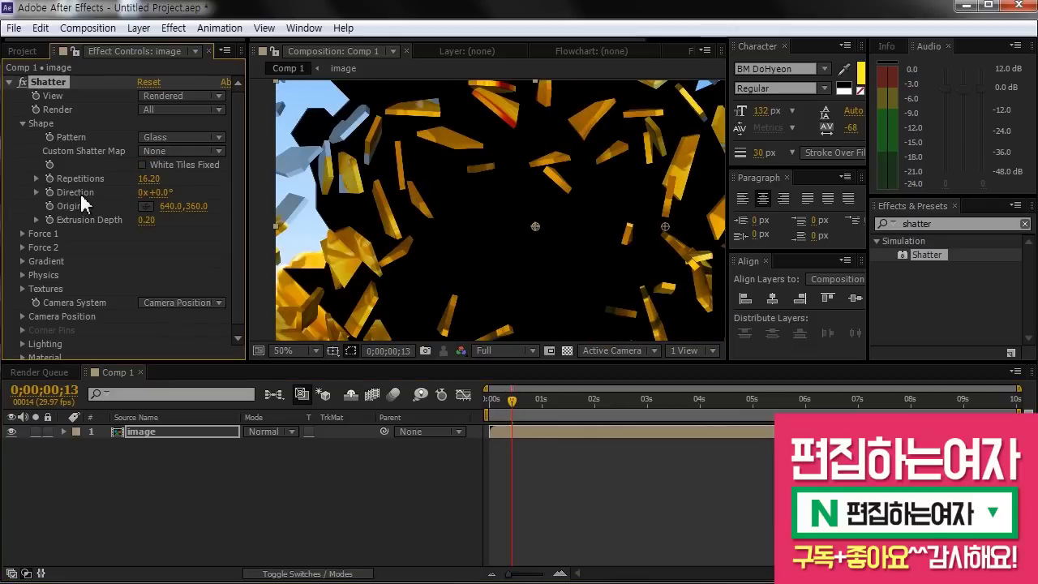
- Try a different Shatter Direction in the opening frames and set the shape Origin to 628.0, 350.0
{"action": "mouse_move", "coordinate": [510, 400]}
{"action": "left_mouse_down"}
{"action": "mouse_move", "coordinate": [487, 403]}
{"action": "mouse_move", "coordinate": [497, 408]}
{"action": "left_mouse_up"}
{"action": "left_click_drag", "start_coordinate": [165, 195], "coordinate": [88, 203]}
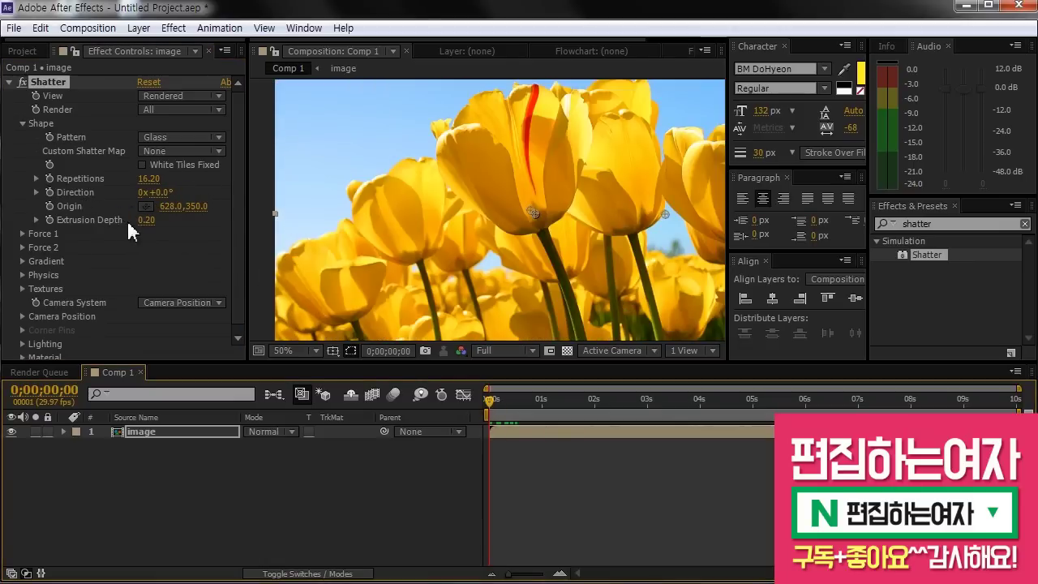
- Set the shape's Extrusion Depth to 0.29 to thicken the glass shards, checking them at 0;00;00;08
{"action": "left_click_drag", "start_coordinate": [488, 399], "coordinate": [502, 398]}
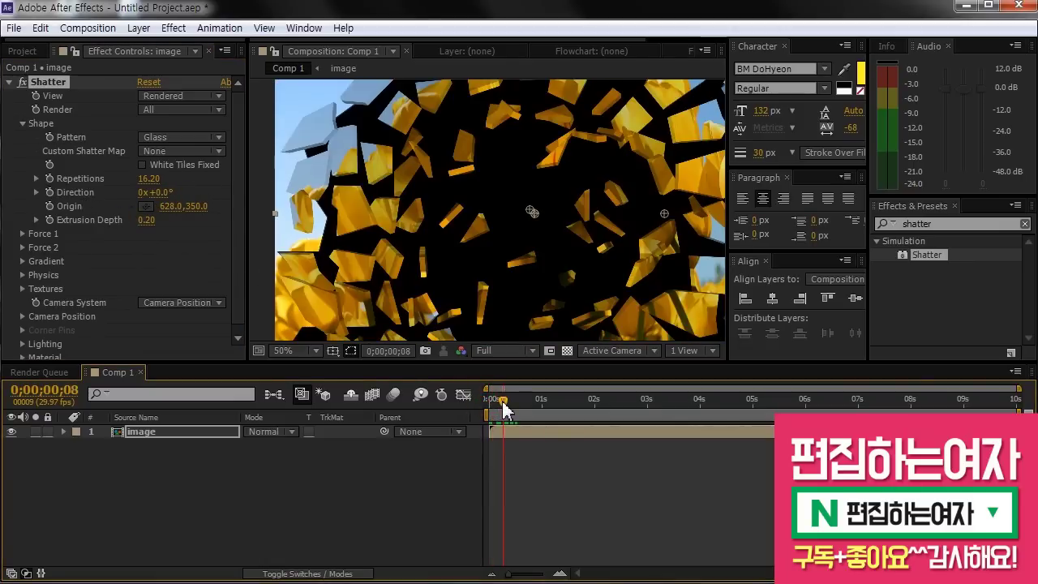
{"action": "scroll", "coordinate": [394, 167], "scroll_direction": "up", "scroll_amount": 2}
{"action": "left_click_drag", "start_coordinate": [394, 167], "coordinate": [426, 197]}
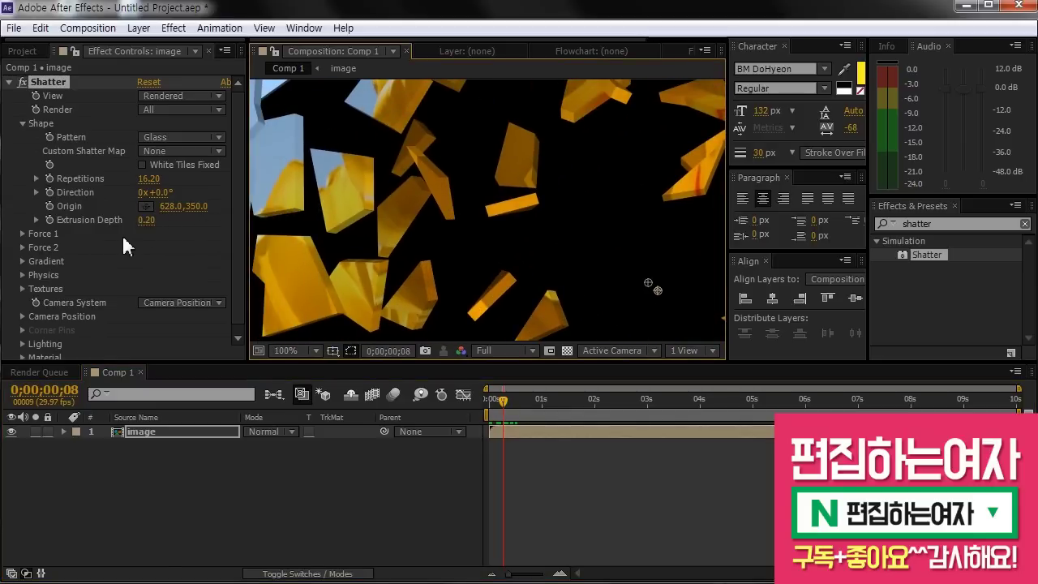
{"action": "mouse_move", "coordinate": [146, 220]}
{"action": "left_mouse_down"}
{"action": "mouse_move", "coordinate": [187, 224]}
{"action": "mouse_move", "coordinate": [151, 221]}
{"action": "left_mouse_up"}
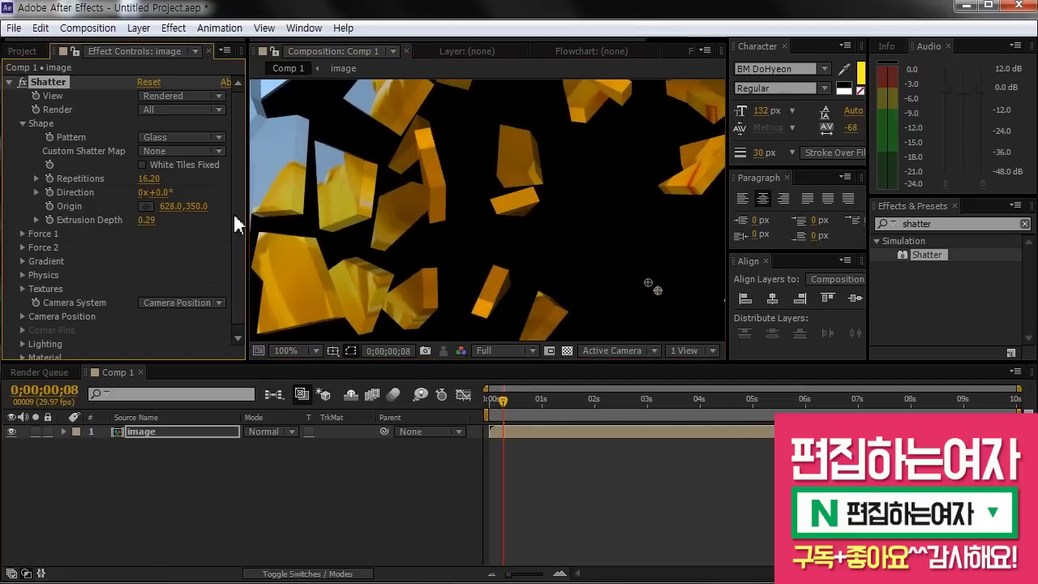
{"action": "scroll", "coordinate": [598, 143], "scroll_direction": "down", "scroll_amount": 2}
{"action": "left_click_drag", "start_coordinate": [597, 144], "coordinate": [518, 117]}
- Play the shatter from the first frame and check the remaining pieces at 0;00;04;29
{"action": "left_click_drag", "start_coordinate": [502, 402], "coordinate": [476, 405]}
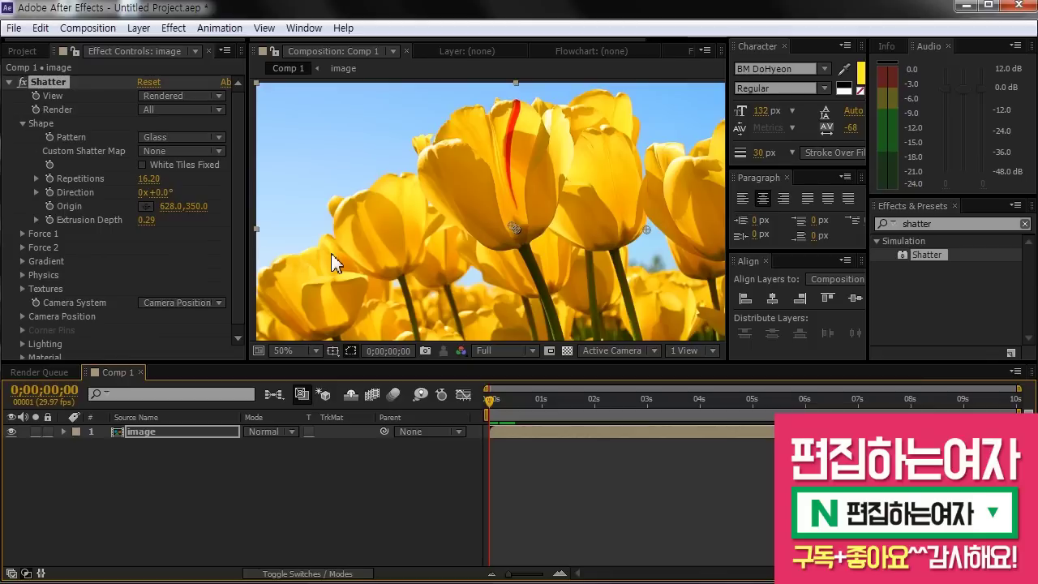
{"action": "key", "text": "space"}
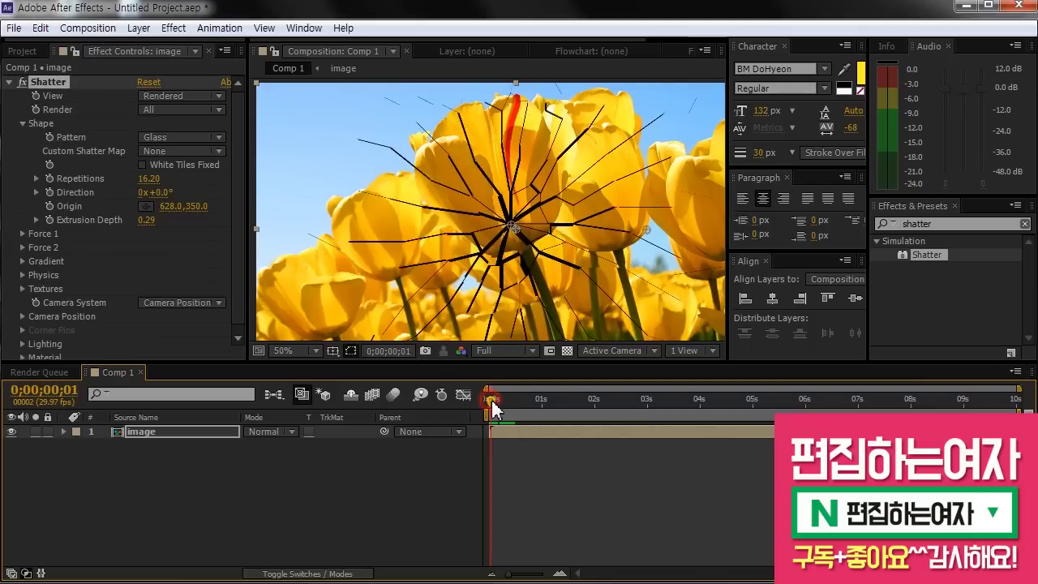
{"action": "mouse_move", "coordinate": [748, 402]}
{"action": "left_mouse_down"}
{"action": "mouse_move", "coordinate": [771, 402]}
{"action": "mouse_move", "coordinate": [752, 410]}
{"action": "left_mouse_up"}
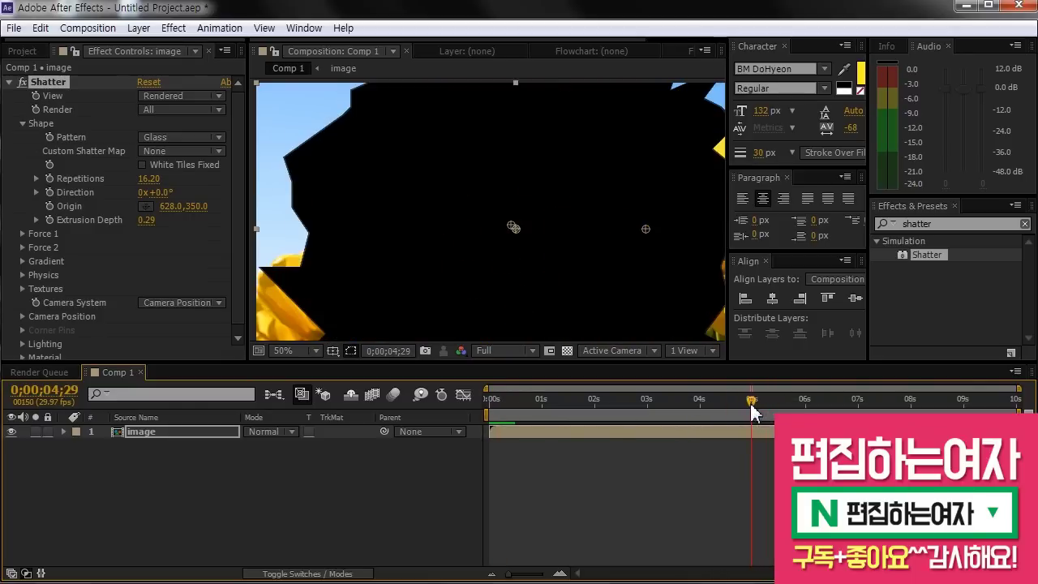
- Set the Shatter View to Wireframe + Forces and examine the force circle over the image
{"action": "left_click", "coordinate": [40, 242]}
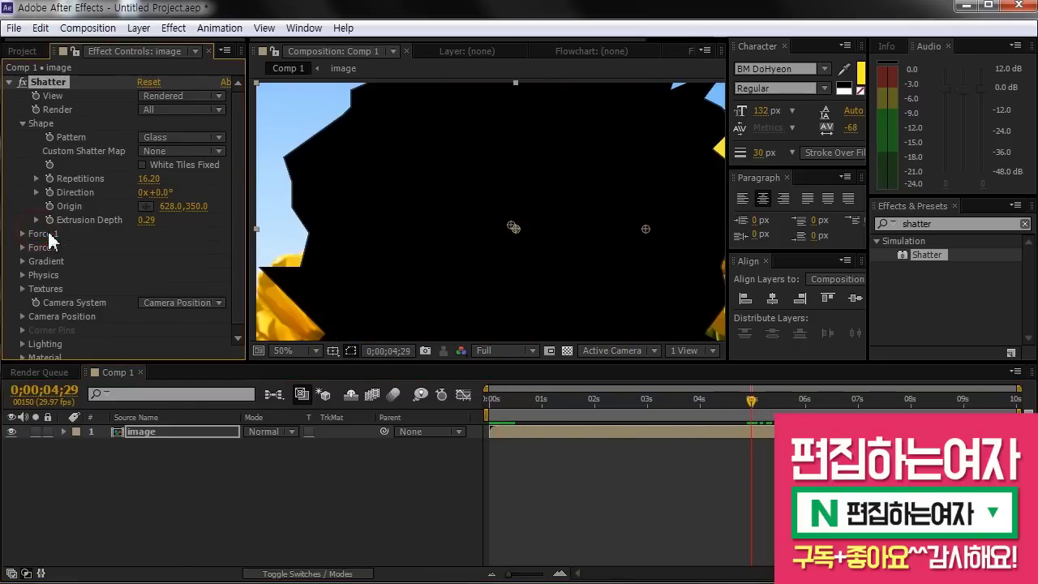
{"action": "scroll", "coordinate": [53, 247], "scroll_direction": "down", "scroll_amount": 1}
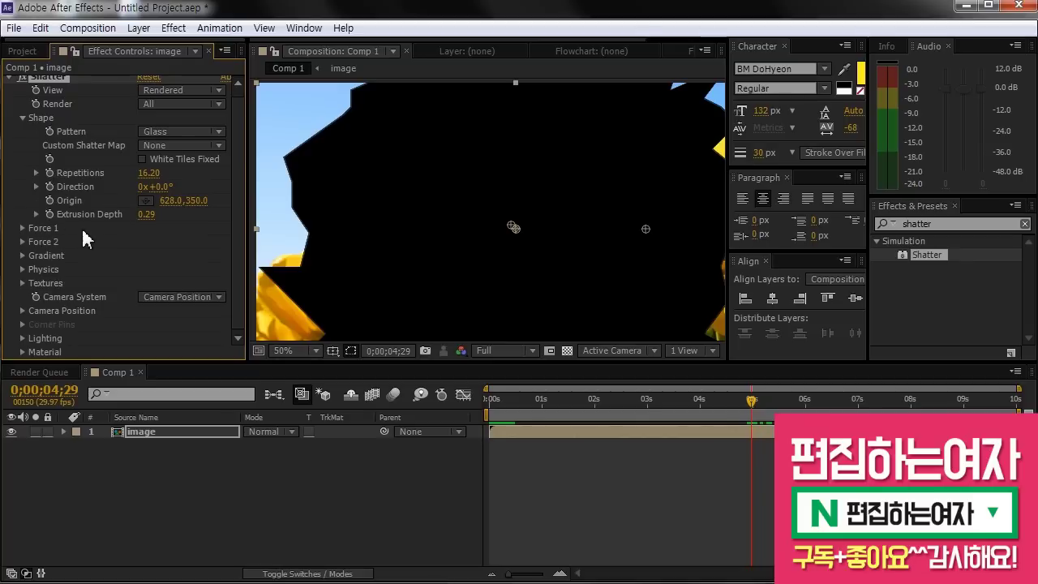
{"action": "scroll", "coordinate": [91, 239], "scroll_direction": "up", "scroll_amount": 1}
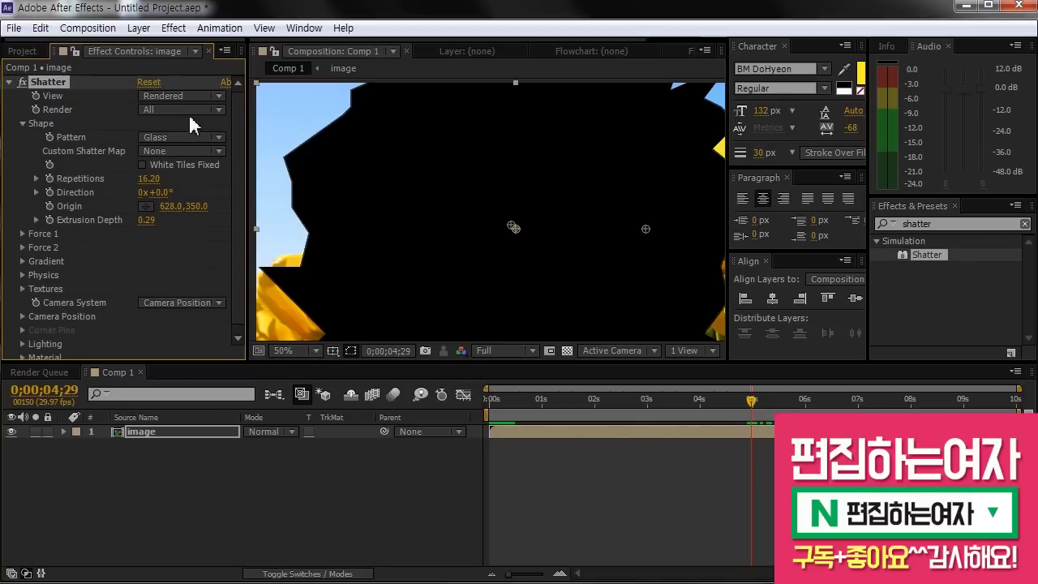
{"action": "left_click", "coordinate": [145, 97]}
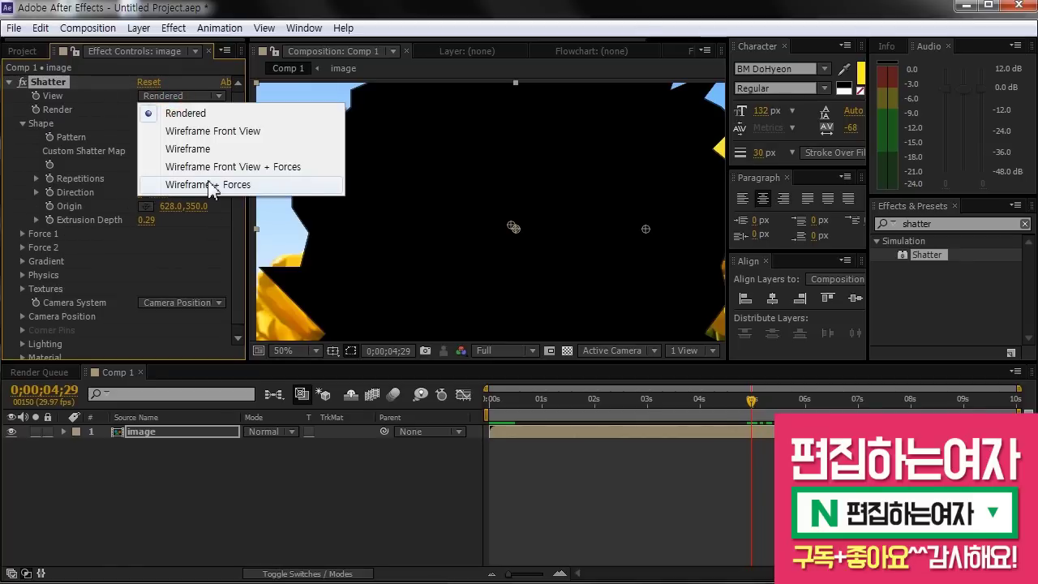
{"action": "left_click", "coordinate": [210, 185]}
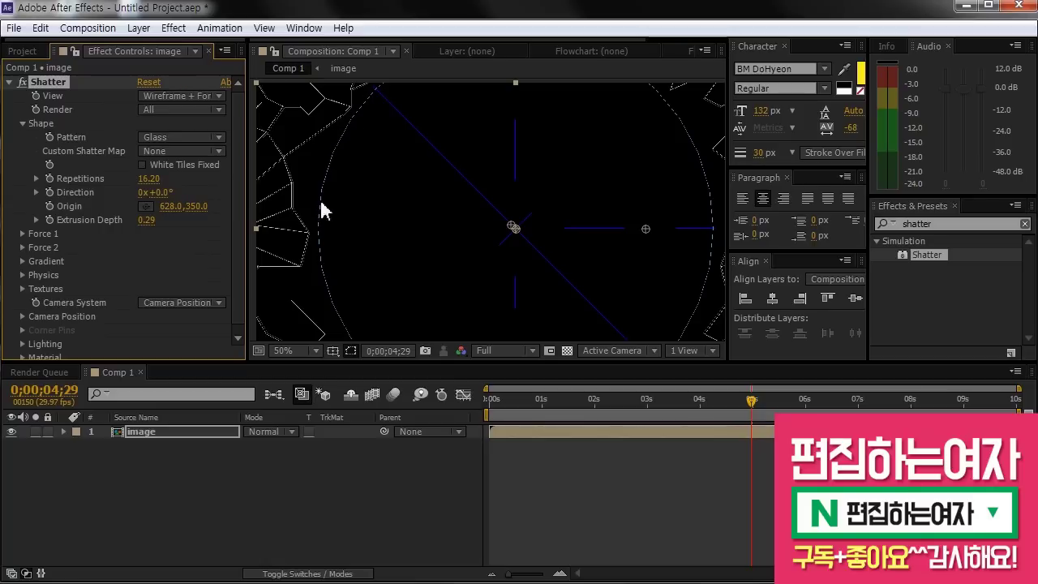
{"action": "scroll", "coordinate": [329, 111], "scroll_direction": "up", "scroll_amount": 1}
{"action": "left_click_drag", "start_coordinate": [327, 116], "coordinate": [465, 174]}
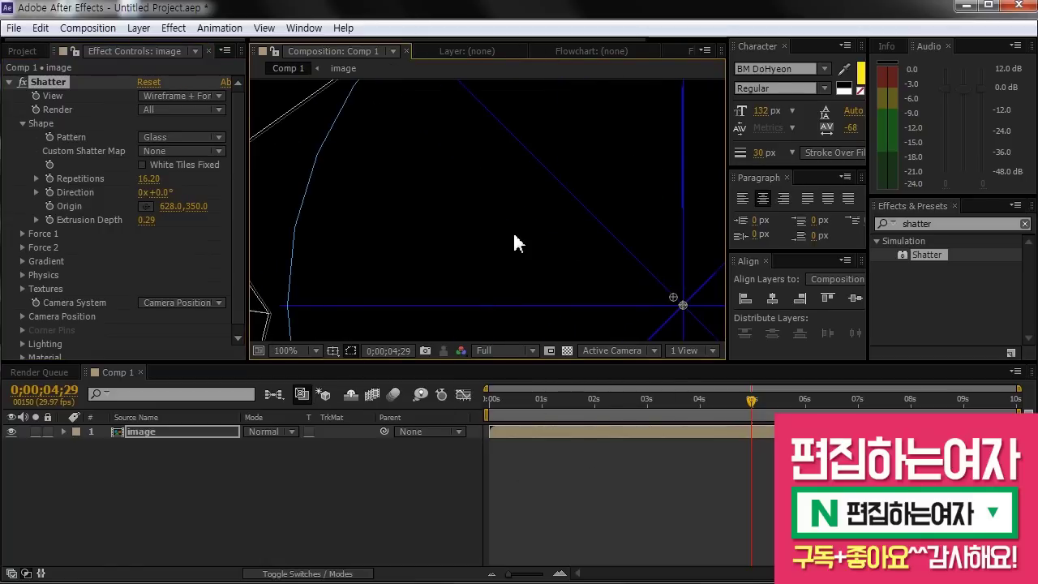
{"action": "scroll", "coordinate": [512, 241], "scroll_direction": "down", "scroll_amount": 2}
{"action": "left_click_drag", "start_coordinate": [513, 241], "coordinate": [463, 190]}
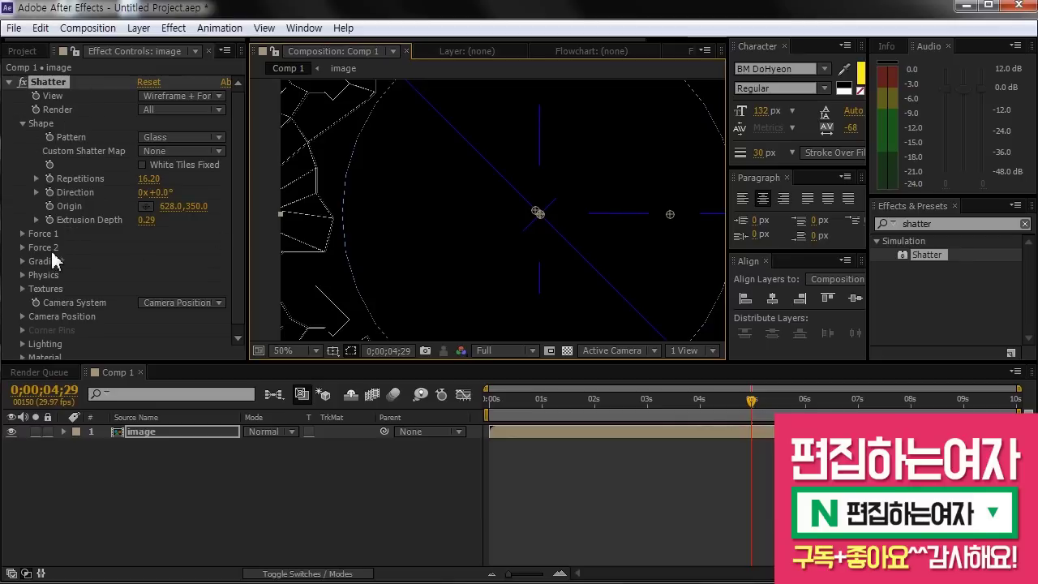
{"action": "scroll", "coordinate": [610, 196], "scroll_direction": "down", "scroll_amount": 2}
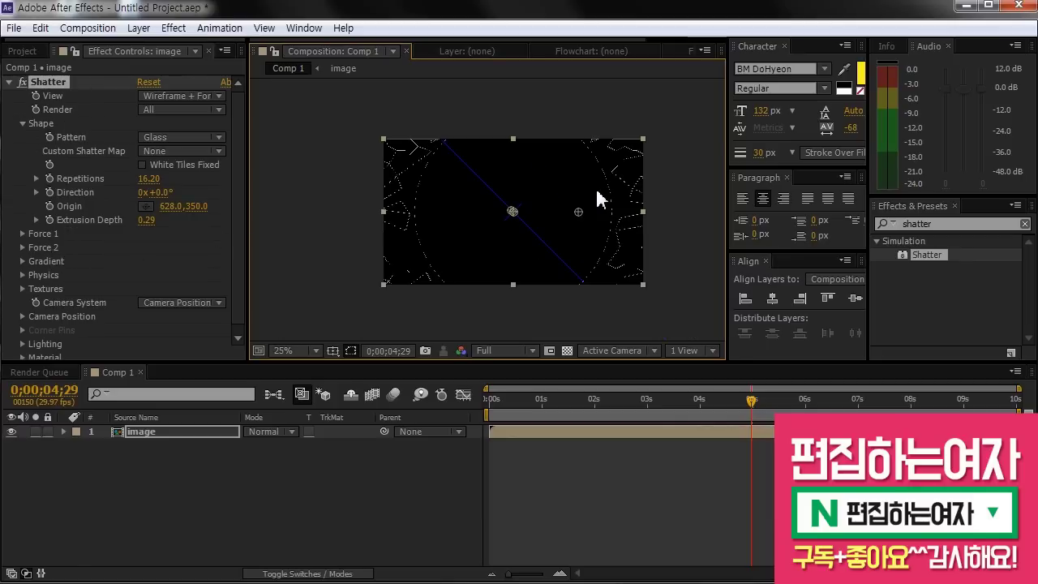
{"action": "key", "text": "period"}
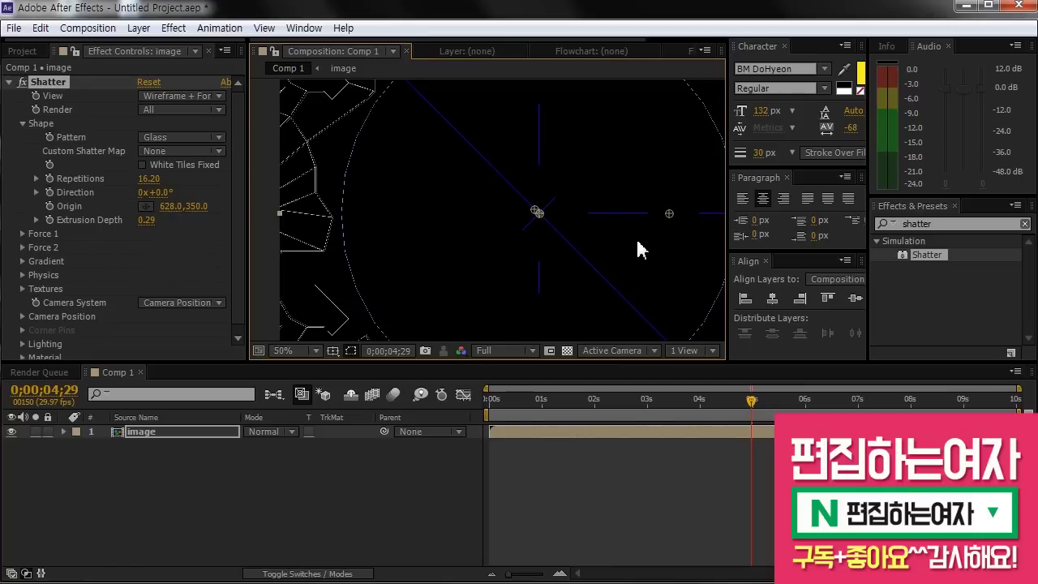
- Try moving the Force 1 Position to 96.0, 76.0 near the image's upper-left corner and check the pieces at 0;00;00;24
{"action": "left_click_drag", "start_coordinate": [512, 399], "coordinate": [540, 399]}
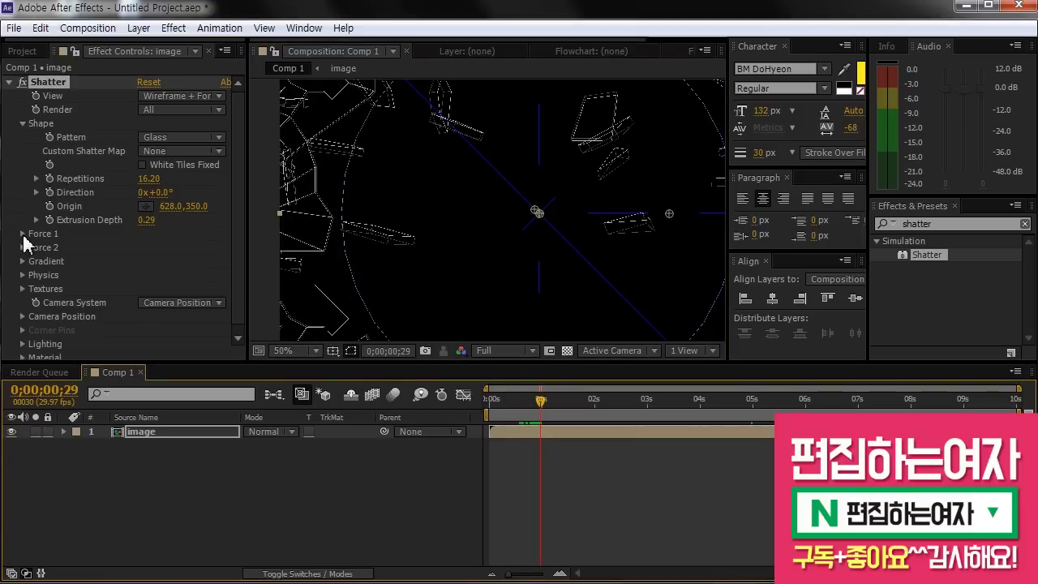
{"action": "left_click", "coordinate": [23, 233]}
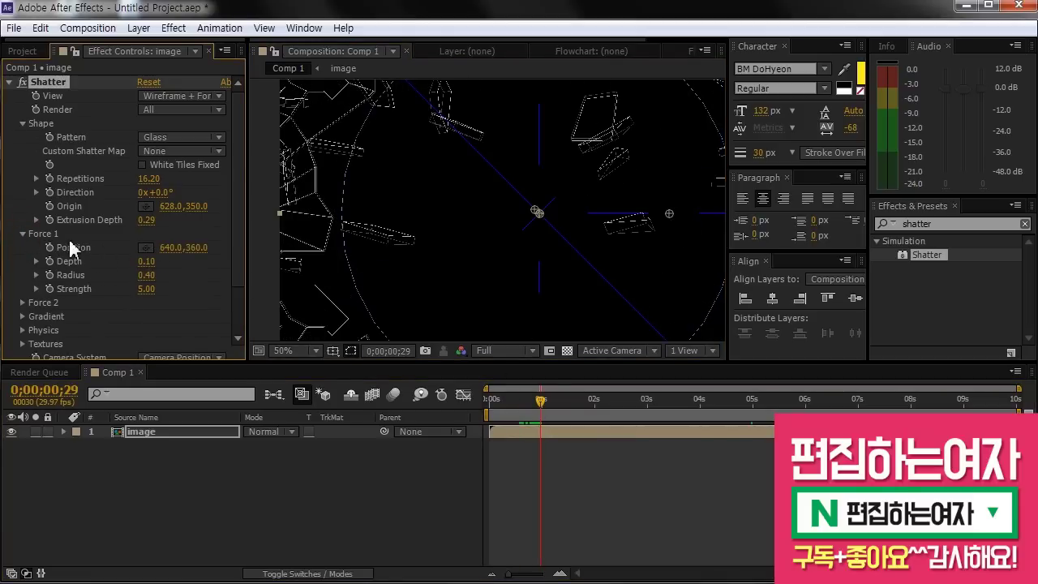
{"action": "left_click", "coordinate": [146, 248]}
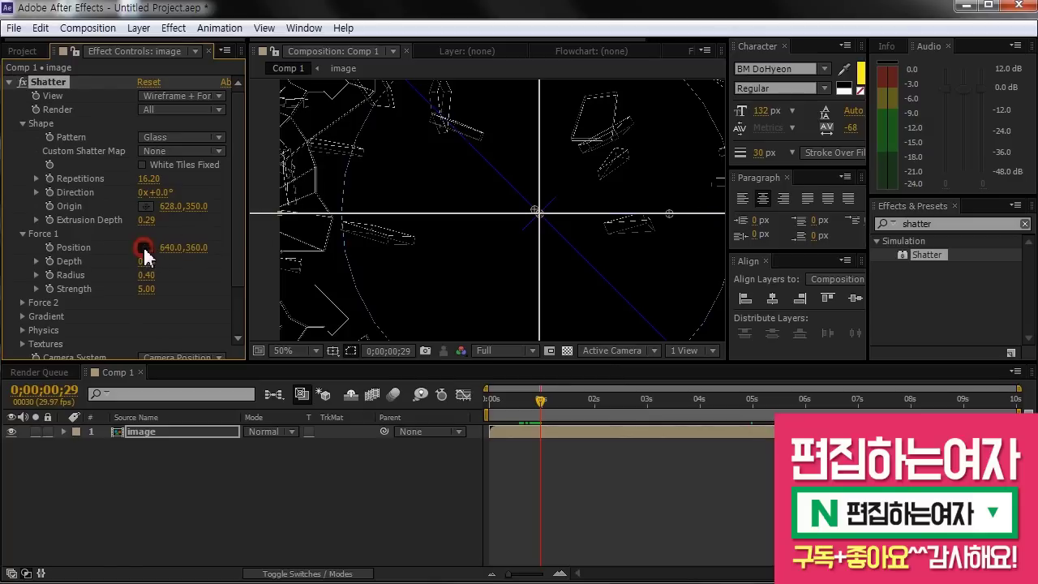
{"action": "left_click", "coordinate": [353, 103]}
{"action": "mouse_move", "coordinate": [414, 180]}
{"action": "left_mouse_down"}
{"action": "mouse_move", "coordinate": [429, 181]}
{"action": "mouse_move", "coordinate": [424, 216]}
{"action": "mouse_move", "coordinate": [452, 176]}
{"action": "mouse_move", "coordinate": [444, 194]}
{"action": "mouse_move", "coordinate": [503, 217]}
{"action": "mouse_move", "coordinate": [400, 171]}
{"action": "left_mouse_up"}
{"action": "scroll", "coordinate": [441, 180], "scroll_direction": "down", "scroll_amount": 2}
{"action": "mouse_move", "coordinate": [541, 400]}
{"action": "left_mouse_down"}
{"action": "mouse_move", "coordinate": [477, 402]}
{"action": "mouse_move", "coordinate": [504, 409]}
{"action": "mouse_move", "coordinate": [549, 397]}
{"action": "mouse_move", "coordinate": [490, 393]}
{"action": "mouse_move", "coordinate": [529, 391]}
{"action": "left_mouse_up"}
{"action": "scroll", "coordinate": [454, 186], "scroll_direction": "up", "scroll_amount": 2}
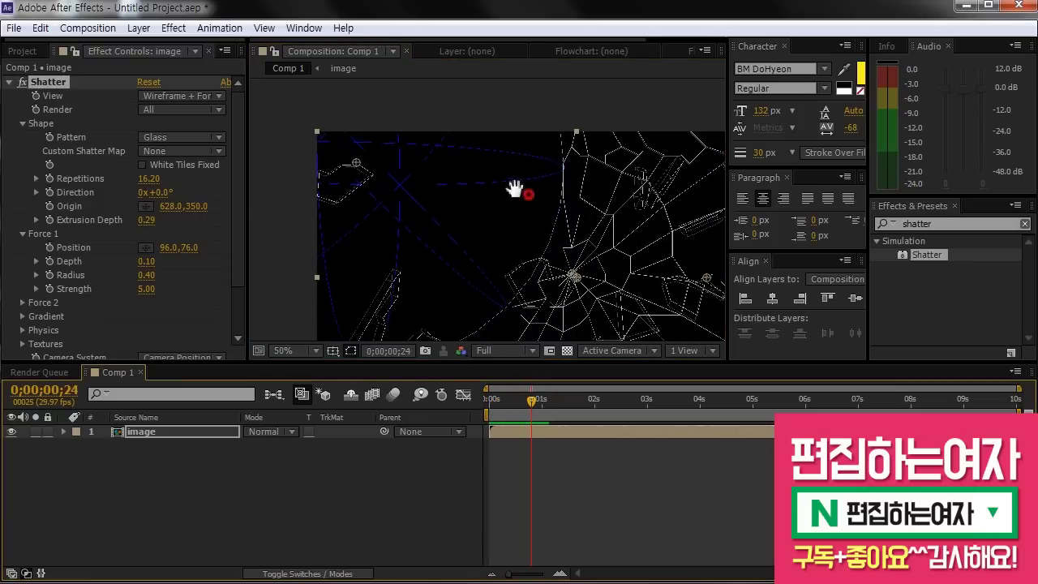
{"action": "left_click_drag", "start_coordinate": [526, 192], "coordinate": [458, 167]}
- Try Force 1 at 1178.0, 88.0 and 180.0, 88.0 with a playback, and undo the Force 1 position changes
{"action": "left_click_drag", "start_coordinate": [301, 149], "coordinate": [546, 167]}
{"action": "key", "text": "comma"}
{"action": "left_click_drag", "start_coordinate": [520, 395], "coordinate": [493, 398]}
{"action": "key", "text": "space"}
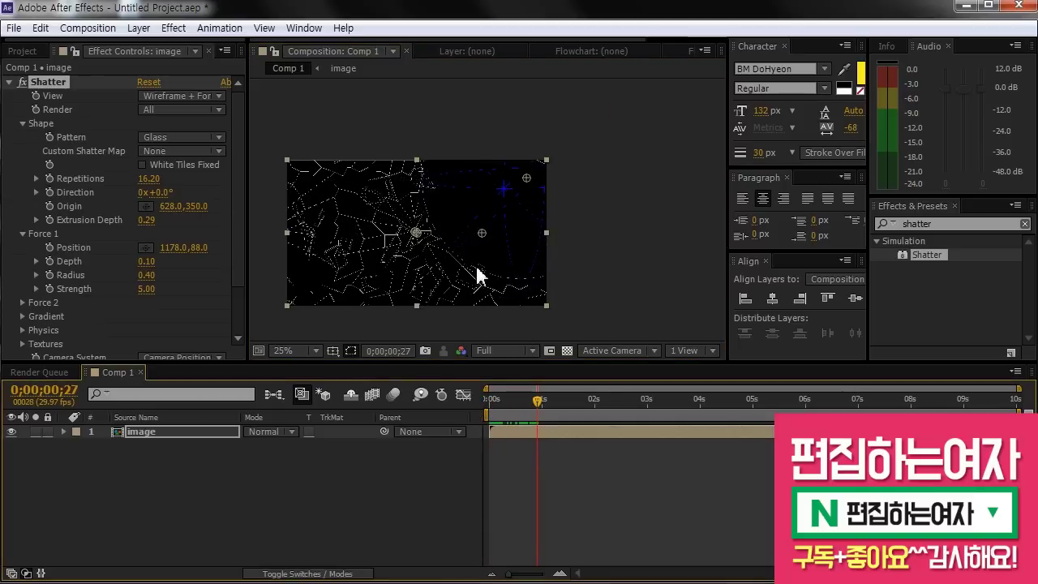
{"action": "scroll", "coordinate": [477, 268], "scroll_direction": "up", "scroll_amount": 1}
{"action": "left_click_drag", "start_coordinate": [417, 232], "coordinate": [563, 199]}
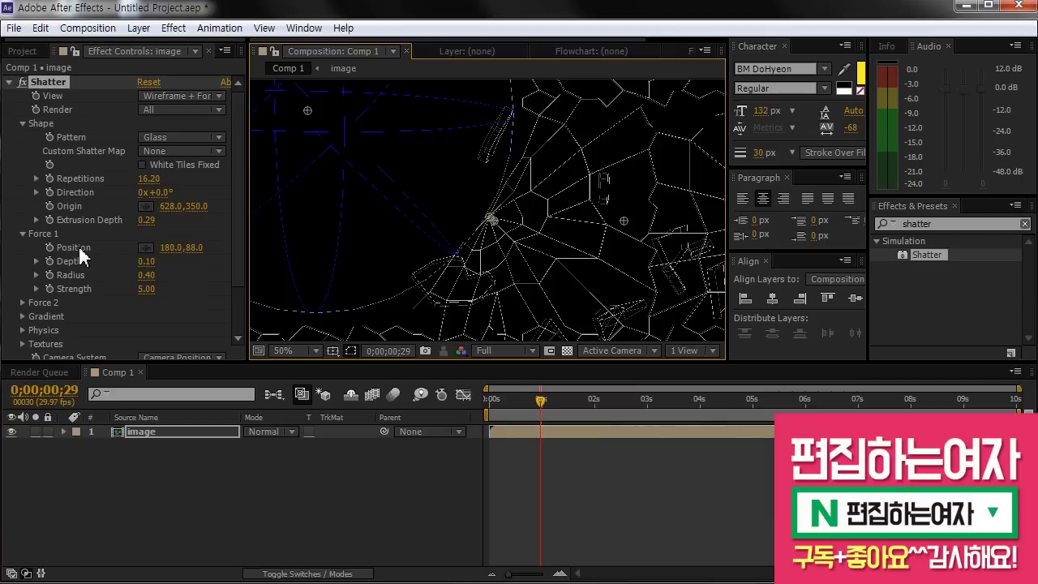
{"action": "key", "text": "ctrl+z"}
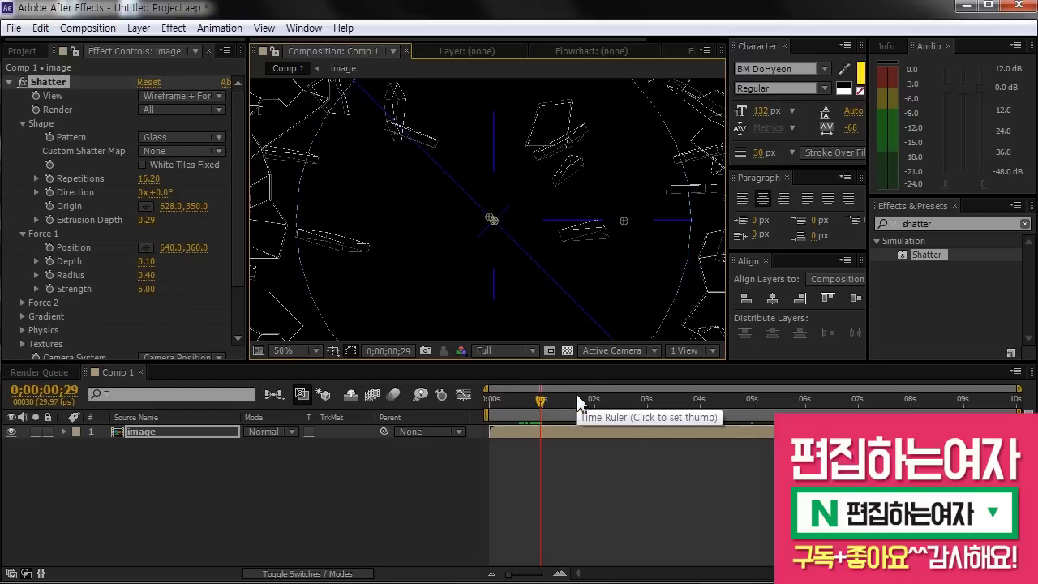
- Go to 0;00;03;00 and compare the Rendered view with Wireframe + Forces, keeping Wireframe + Forces
{"action": "left_click_drag", "start_coordinate": [491, 399], "coordinate": [647, 406]}
{"action": "left_click", "coordinate": [192, 98]}
{"action": "left_click", "coordinate": [203, 109]}
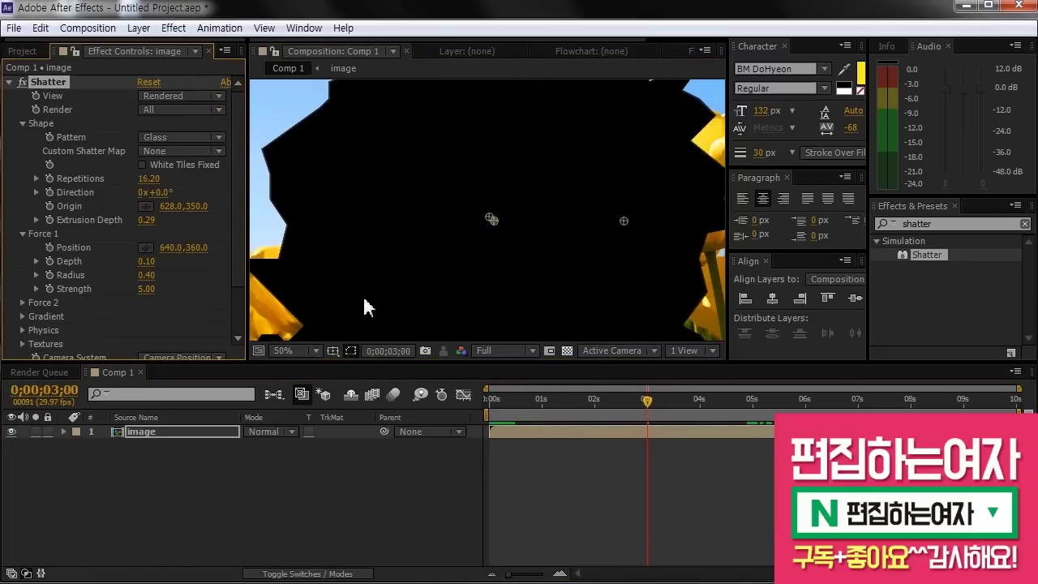
{"action": "left_click", "coordinate": [199, 96]}
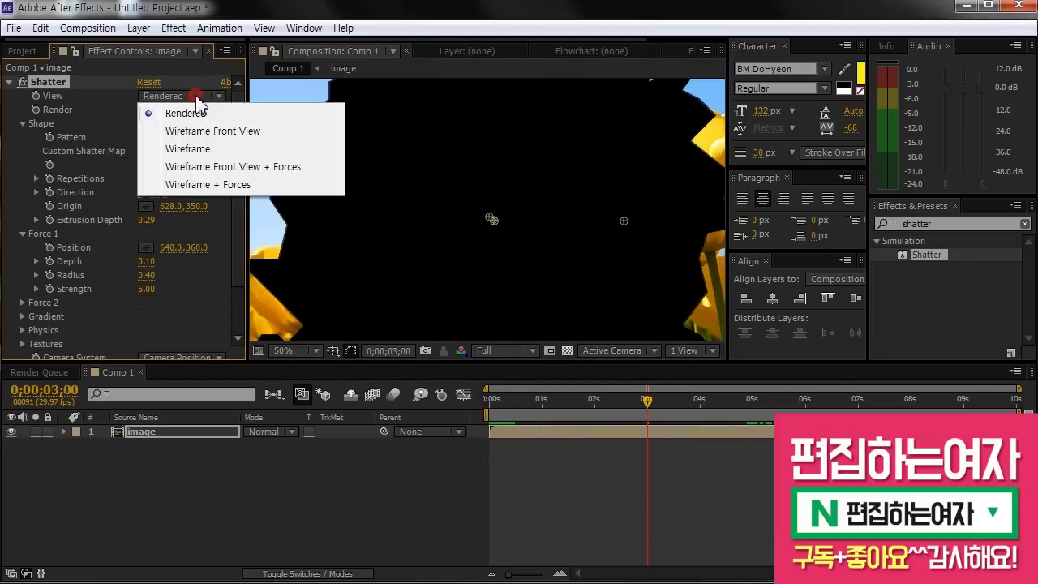
{"action": "left_click", "coordinate": [241, 184]}
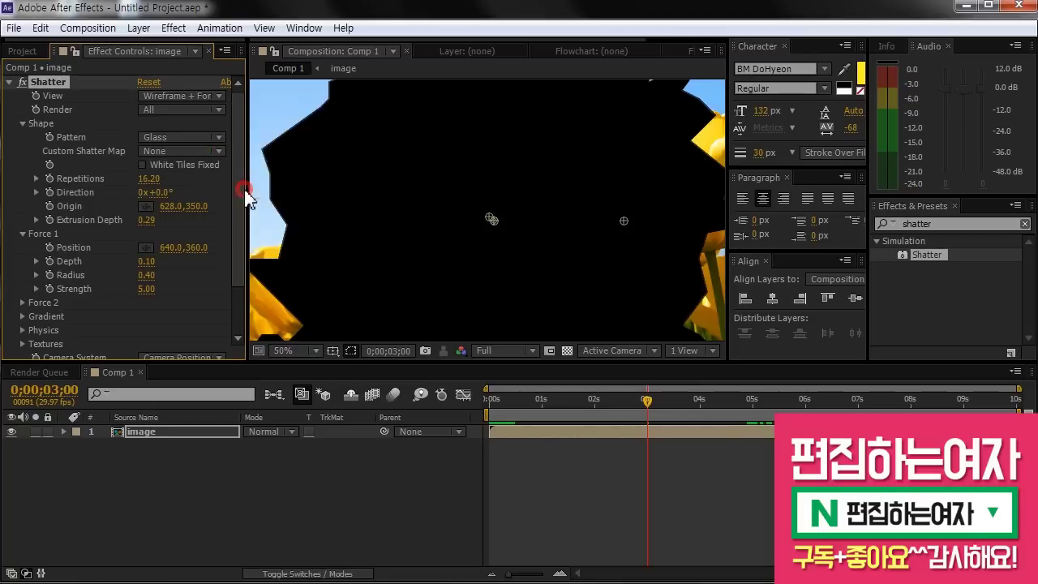
- Set the Force 1 Radius to 0 and start keyframing it at 0;00;03;00
{"action": "left_click", "coordinate": [146, 276]}
{"action": "type", "text": "0"}
{"action": "key", "text": "Return"}
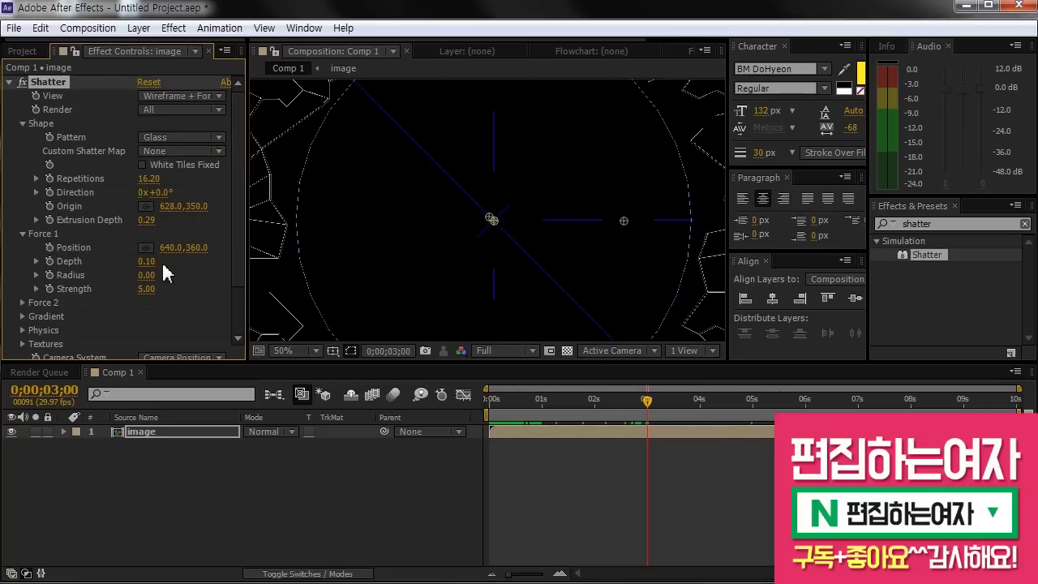
{"action": "left_click_drag", "start_coordinate": [451, 189], "coordinate": [500, 207]}
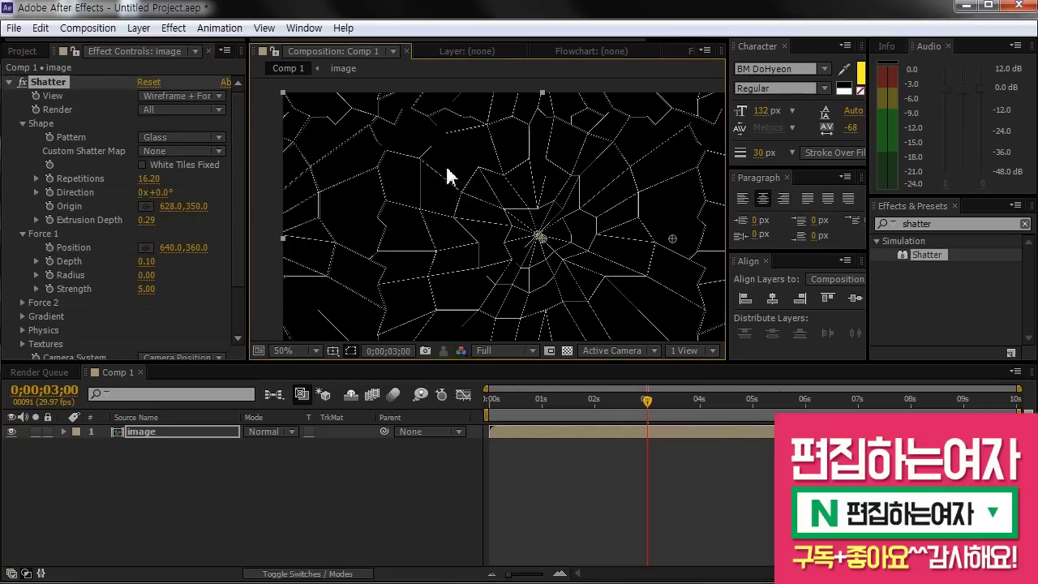
{"action": "left_click_drag", "start_coordinate": [538, 276], "coordinate": [505, 222]}
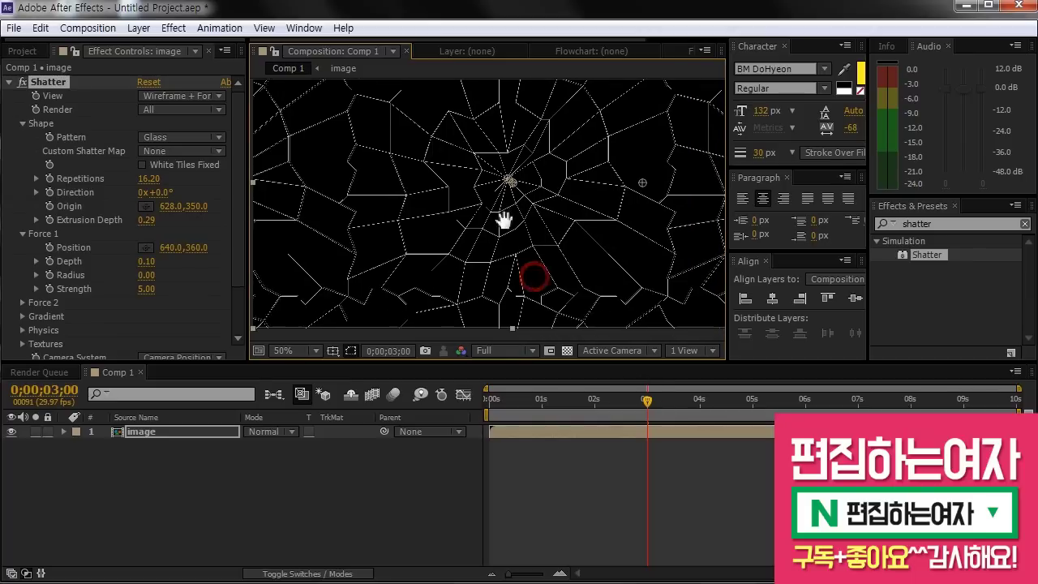
{"action": "left_click", "coordinate": [69, 276]}
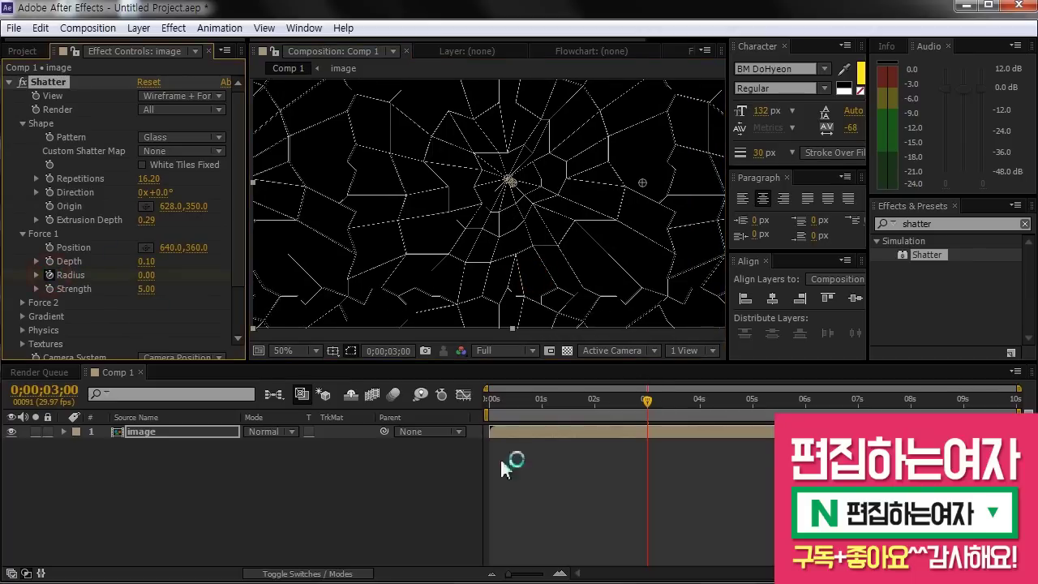
- Keyframe the Force 1 Radius at 0.48 at 0;00;04;01 and preview the growing force up to 0;00;04;26
{"action": "left_click_drag", "start_coordinate": [660, 400], "coordinate": [701, 400]}
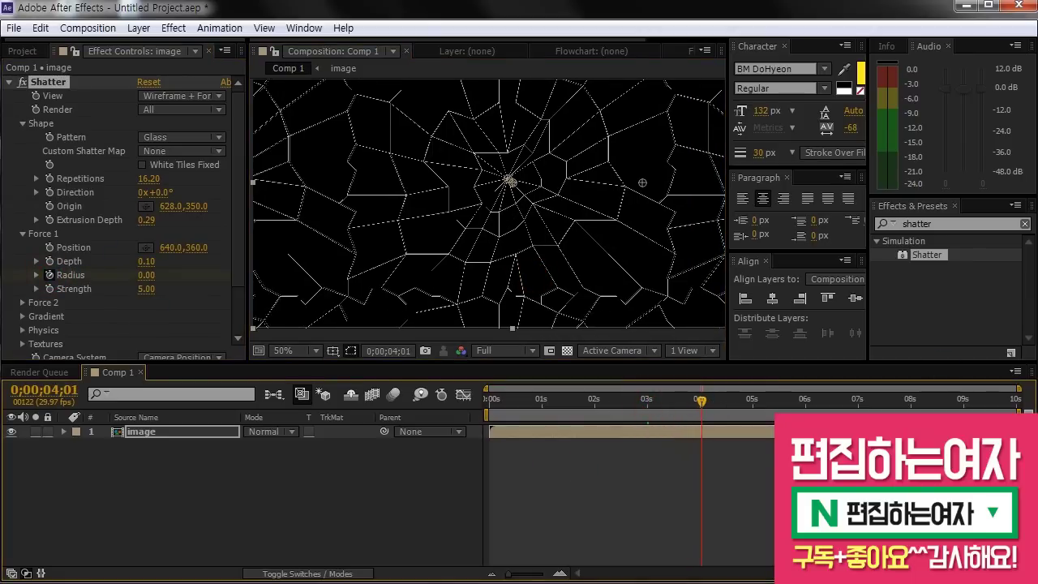
{"action": "left_click_drag", "start_coordinate": [148, 276], "coordinate": [187, 272]}
{"action": "scroll", "coordinate": [568, 198], "scroll_direction": "down", "scroll_amount": 1}
{"action": "left_click_drag", "start_coordinate": [676, 402], "coordinate": [750, 469]}
{"action": "scroll", "coordinate": [534, 316], "scroll_direction": "up", "scroll_amount": 1}
{"action": "left_click", "coordinate": [750, 469]}
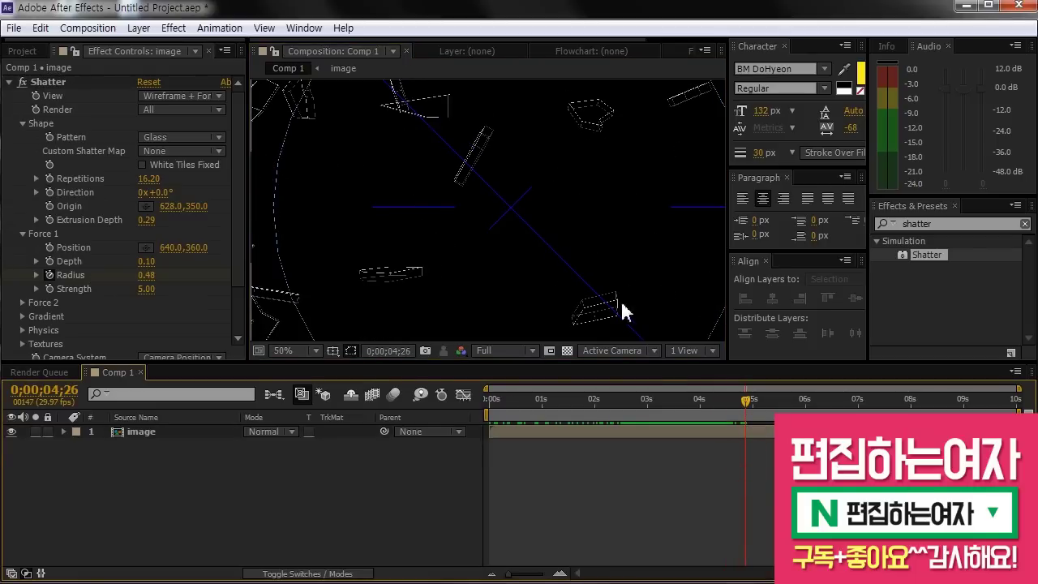
- Try a Force 1 Strength of 13.90 at 0;00;03;19, set it to 13.60 and check the burst at 0;00;03;06
{"action": "mouse_move", "coordinate": [700, 400]}
{"action": "left_mouse_down"}
{"action": "mouse_move", "coordinate": [649, 401]}
{"action": "mouse_move", "coordinate": [746, 406]}
{"action": "mouse_move", "coordinate": [690, 407]}
{"action": "left_mouse_up"}
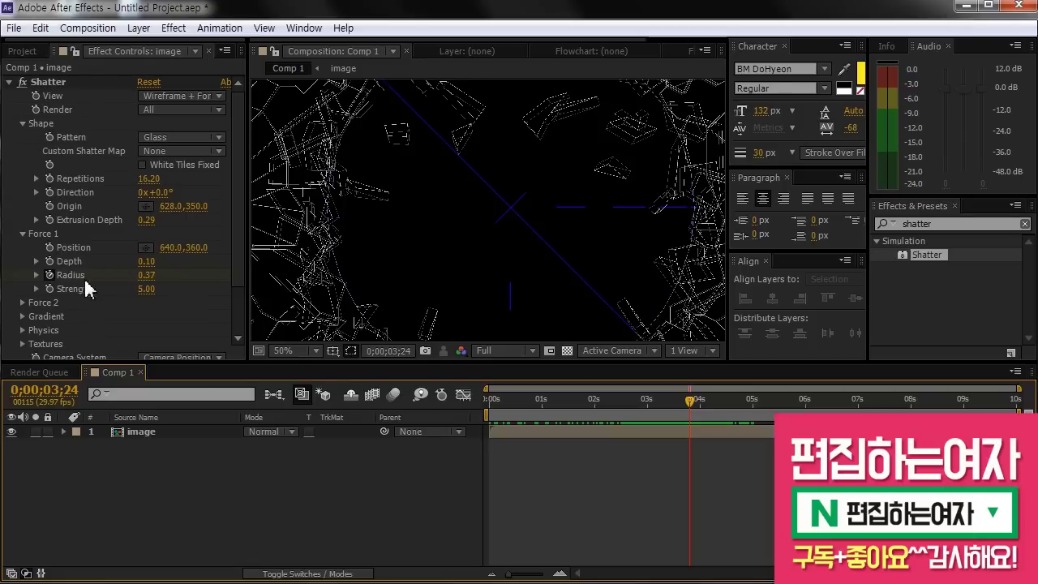
{"action": "mouse_move", "coordinate": [665, 400]}
{"action": "left_mouse_down"}
{"action": "mouse_move", "coordinate": [634, 402]}
{"action": "mouse_move", "coordinate": [738, 400]}
{"action": "mouse_move", "coordinate": [668, 400]}
{"action": "mouse_move", "coordinate": [681, 402]}
{"action": "left_mouse_up"}
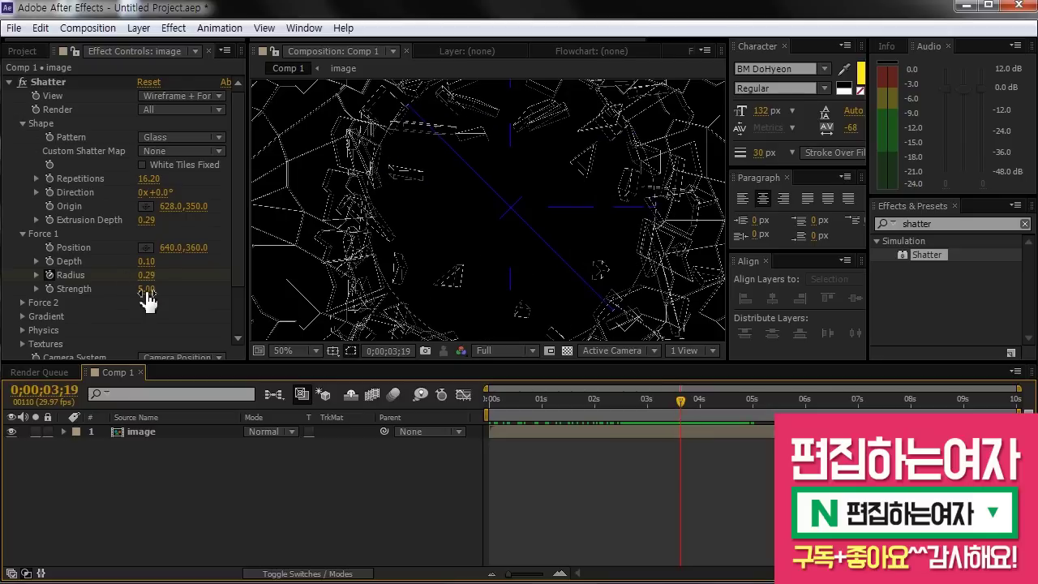
{"action": "left_click_drag", "start_coordinate": [147, 292], "coordinate": [222, 291]}
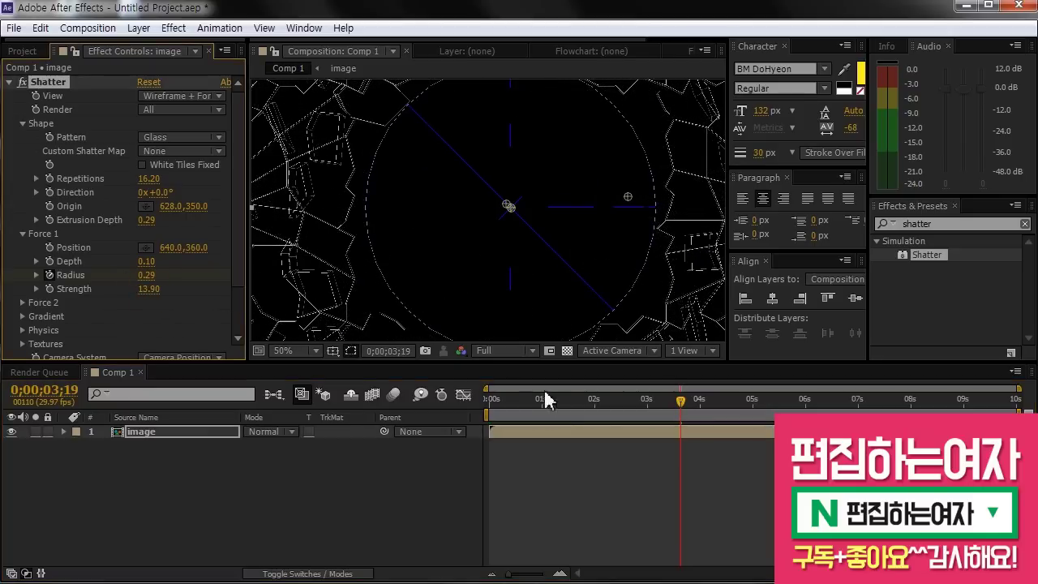
{"action": "left_click_drag", "start_coordinate": [149, 290], "coordinate": [215, 292]}
{"action": "mouse_move", "coordinate": [644, 399]}
{"action": "left_mouse_down"}
{"action": "mouse_move", "coordinate": [704, 416]}
{"action": "mouse_move", "coordinate": [658, 403]}
{"action": "left_mouse_up"}
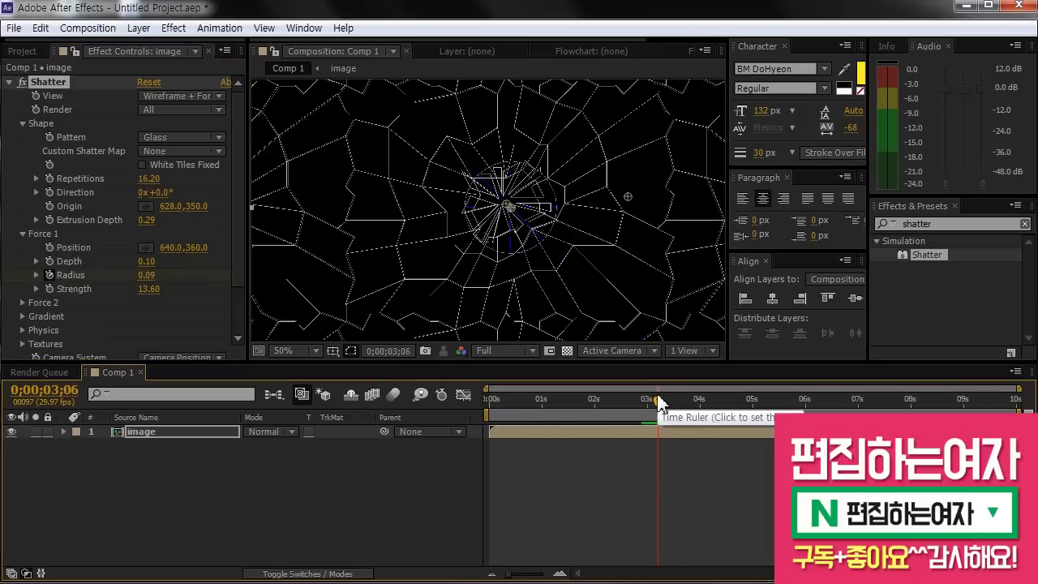
- Try a Force 1 Strength of 9.10, set it to 1.90 and check the burst at 0;00;03;11
{"action": "left_click_drag", "start_coordinate": [657, 402], "coordinate": [680, 402]}
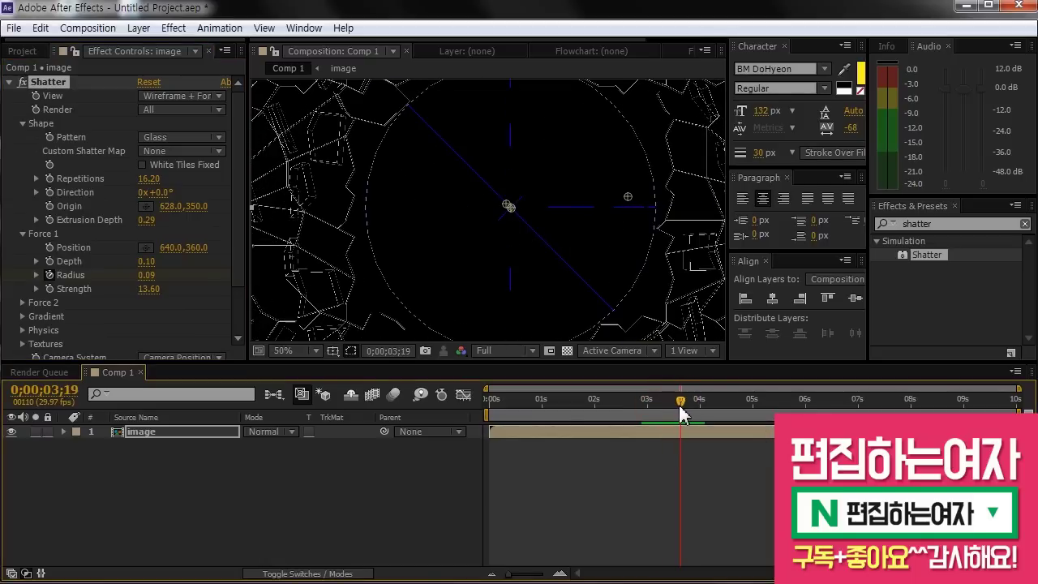
{"action": "left_click_drag", "start_coordinate": [148, 289], "coordinate": [61, 289]}
{"action": "mouse_move", "coordinate": [654, 405]}
{"action": "left_mouse_down"}
{"action": "mouse_move", "coordinate": [734, 405]}
{"action": "mouse_move", "coordinate": [649, 403]}
{"action": "left_mouse_up"}
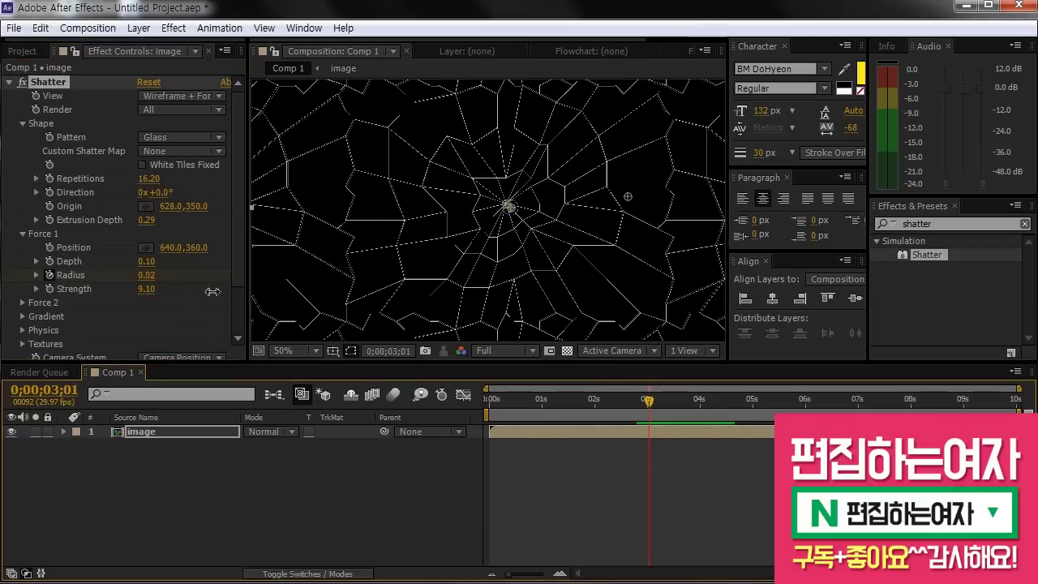
{"action": "mouse_move", "coordinate": [649, 401]}
{"action": "left_mouse_down"}
{"action": "mouse_move", "coordinate": [706, 411]}
{"action": "mouse_move", "coordinate": [667, 403]}
{"action": "left_mouse_up"}
{"action": "left_click_drag", "start_coordinate": [649, 400], "coordinate": [666, 418]}
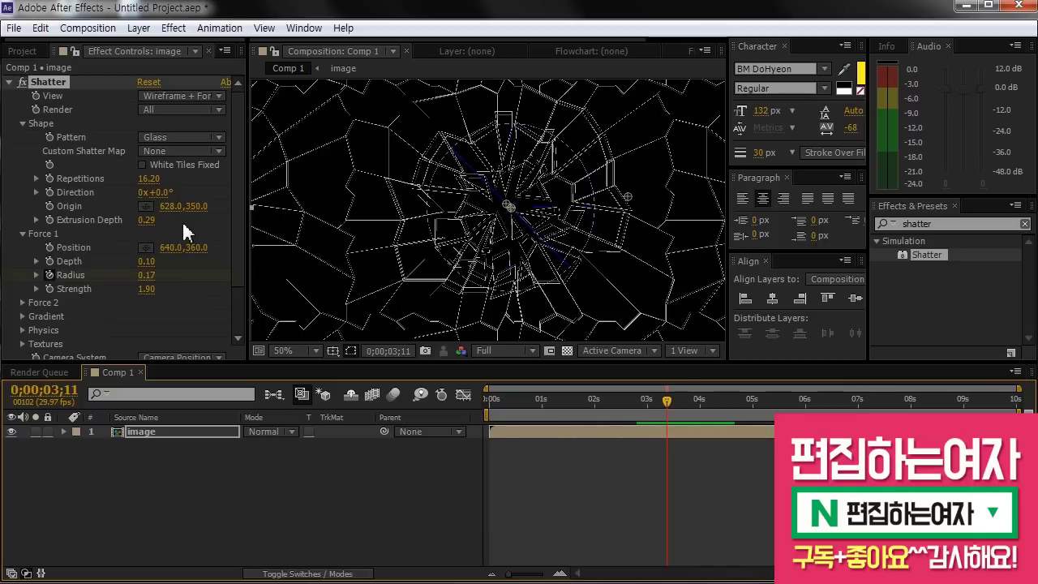
- Move the Force 1 Position to 188.0,368.0 near the image's edge and preview the break up to 0;00;04;18
{"action": "scroll", "coordinate": [583, 223], "scroll_direction": "down", "scroll_amount": 2}
{"action": "scroll", "coordinate": [581, 211], "scroll_direction": "up", "scroll_amount": 2}
{"action": "scroll", "coordinate": [609, 210], "scroll_direction": "down", "scroll_amount": 2}
{"action": "left_click", "coordinate": [146, 247]}
{"action": "left_click", "coordinate": [426, 221]}
{"action": "left_click_drag", "start_coordinate": [434, 220], "coordinate": [432, 210]}
{"action": "left_click_drag", "start_coordinate": [701, 405], "coordinate": [732, 403]}
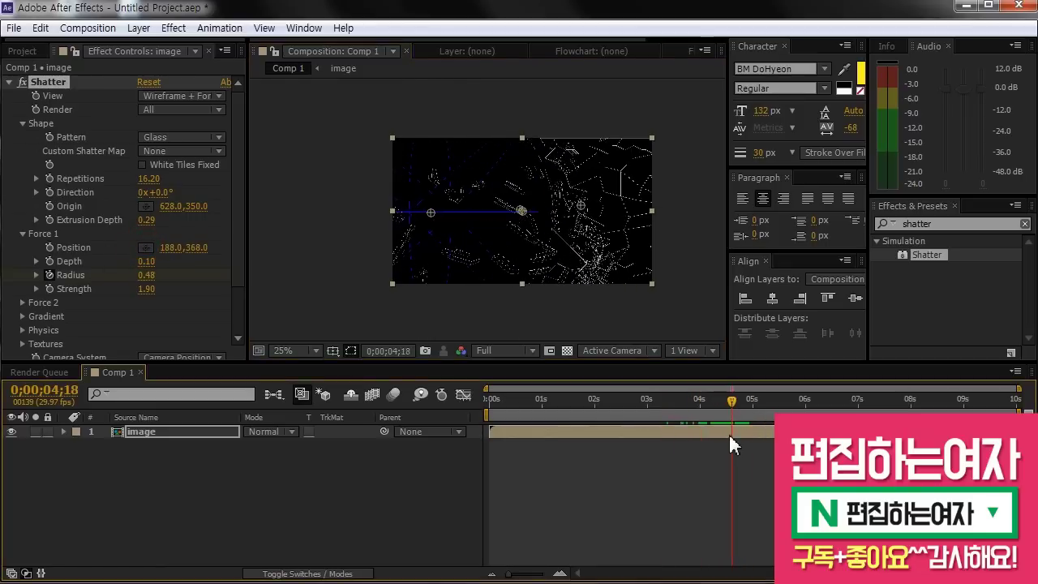
- Place Force 2 at 1120.0,180.0 with a Radius of 0.18 and inspect its effect back to 0;00;04;00
{"action": "left_click", "coordinate": [22, 303]}
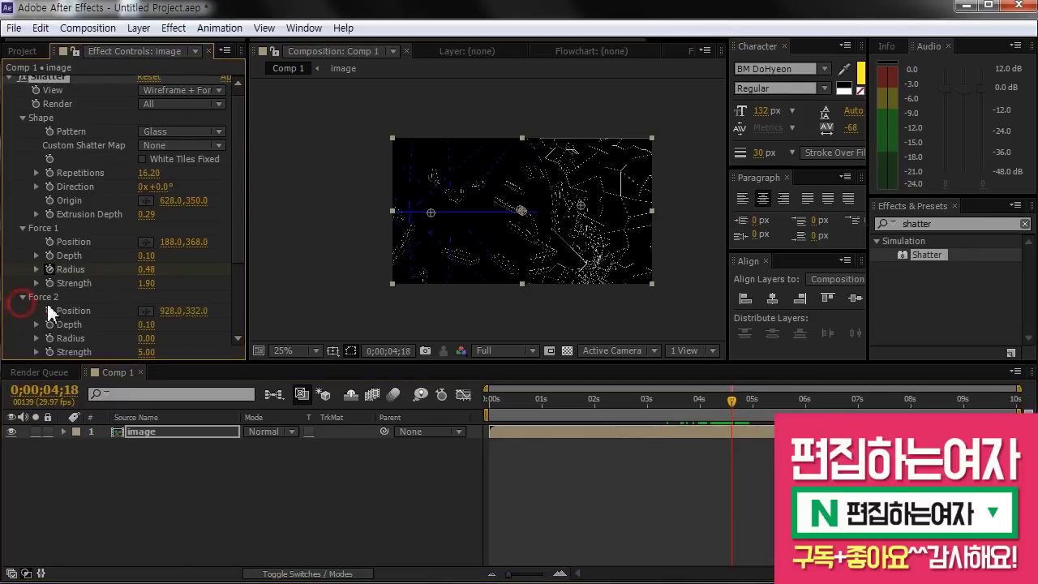
{"action": "scroll", "coordinate": [174, 288], "scroll_direction": "down", "scroll_amount": 2}
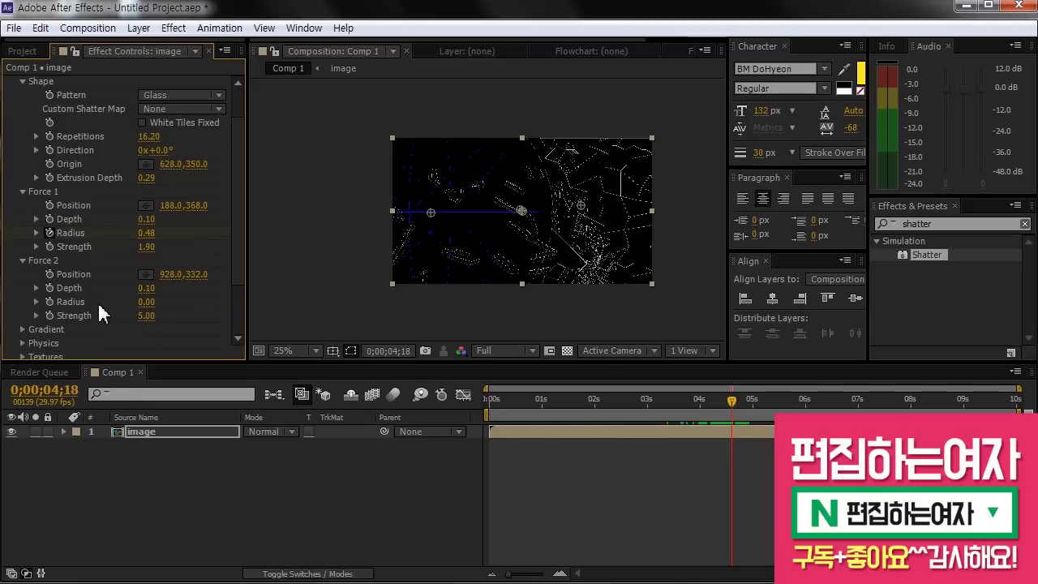
{"action": "left_click", "coordinate": [146, 274]}
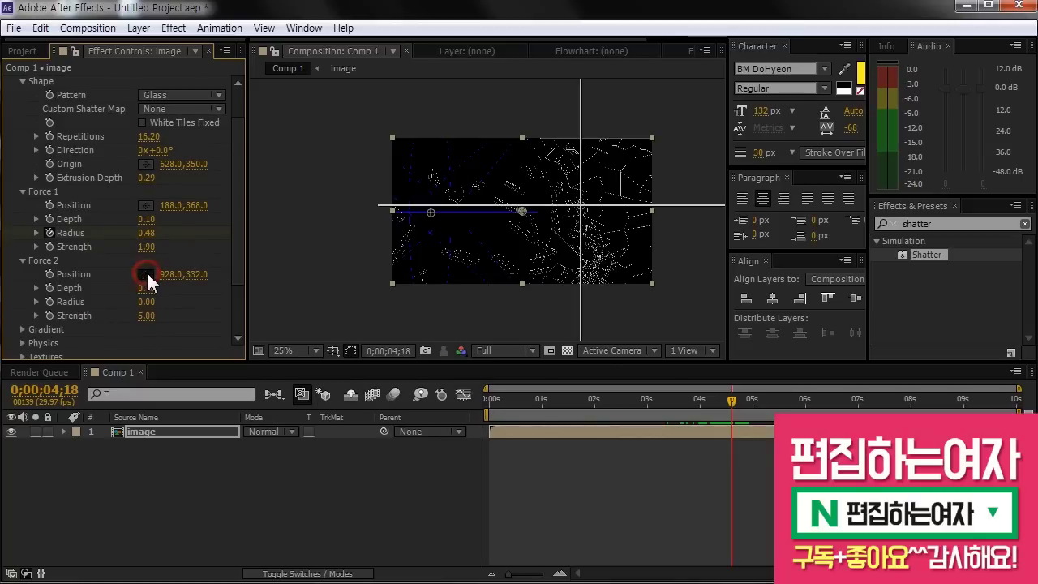
{"action": "left_click", "coordinate": [620, 174]}
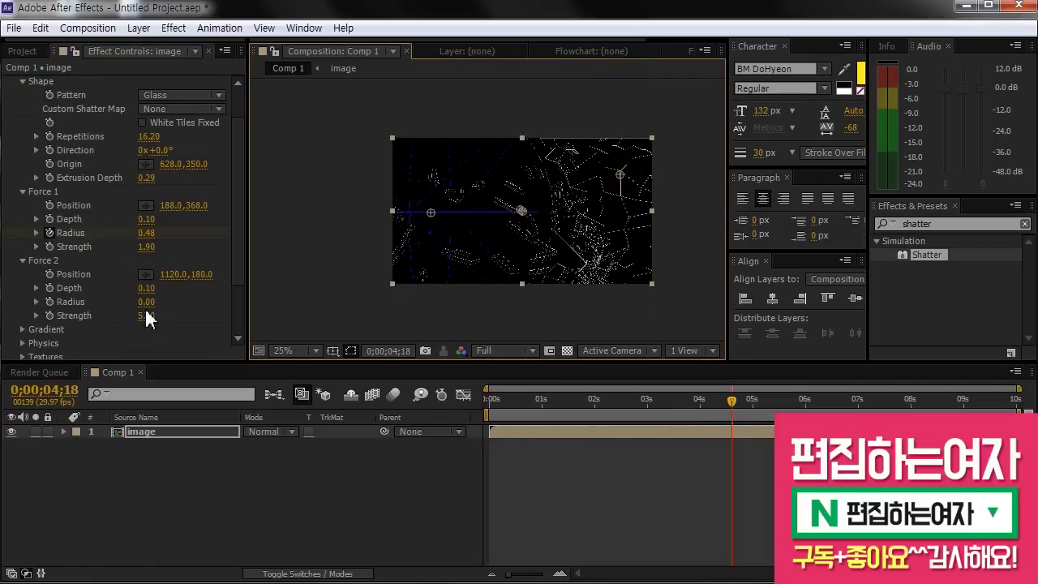
{"action": "left_click_drag", "start_coordinate": [144, 302], "coordinate": [159, 305]}
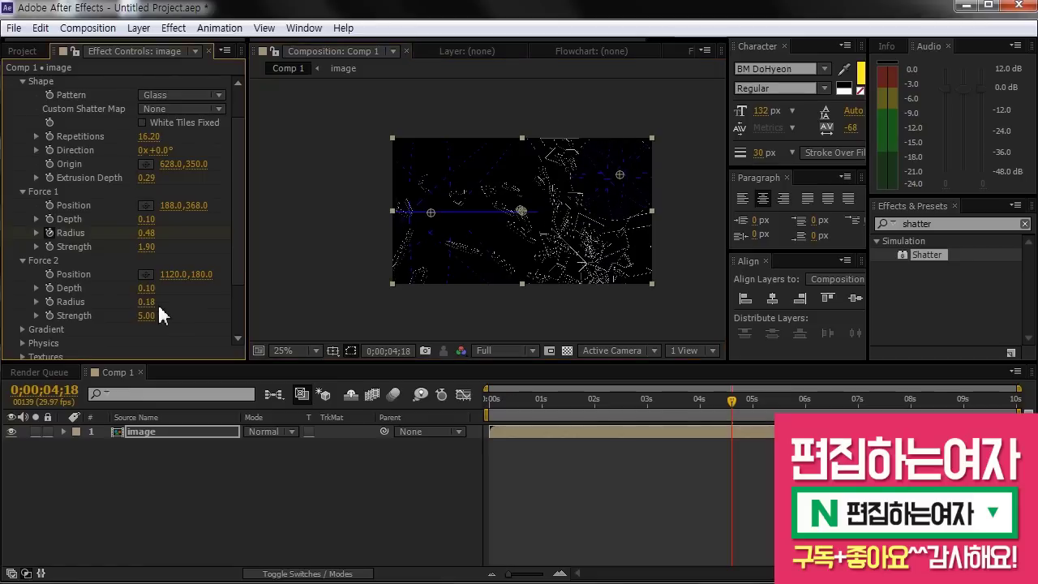
{"action": "left_click", "coordinate": [658, 196]}
{"action": "scroll", "coordinate": [654, 162], "scroll_direction": "up", "scroll_amount": 1}
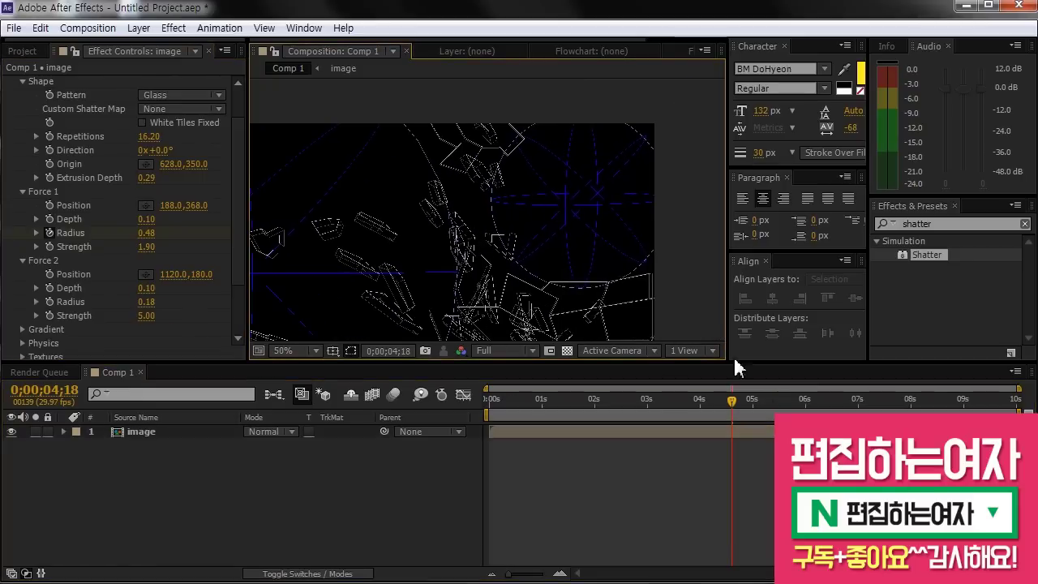
{"action": "left_click_drag", "start_coordinate": [612, 237], "coordinate": [630, 215]}
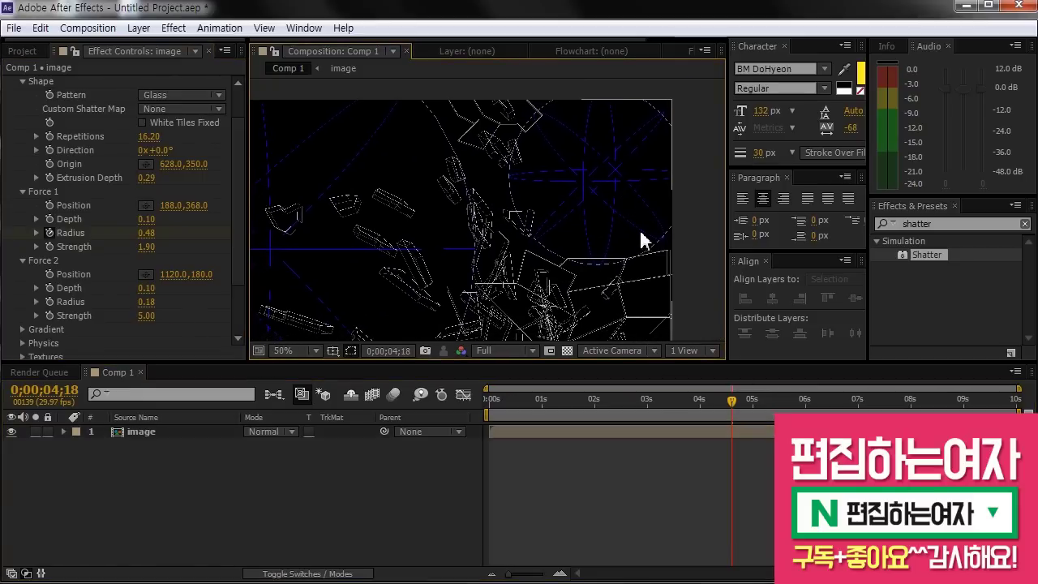
{"action": "left_click_drag", "start_coordinate": [733, 399], "coordinate": [699, 402]}
- Reveal the image layer's keyframes and start keyframing the Force 2 Radius at 0.00 at 0;00;03;00
{"action": "left_click", "coordinate": [707, 433]}
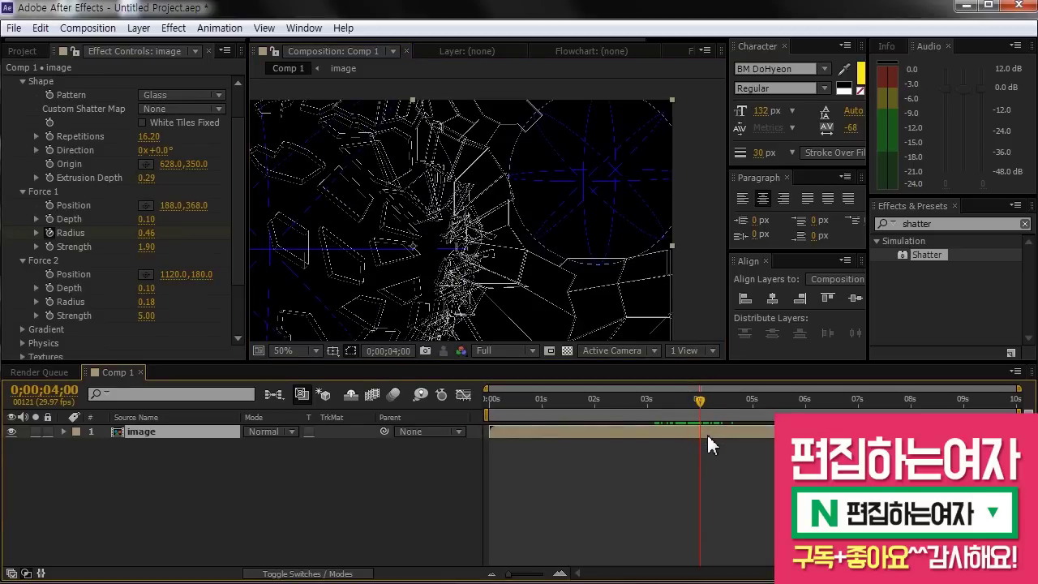
{"action": "key", "text": "u"}
{"action": "left_click_drag", "start_coordinate": [699, 400], "coordinate": [658, 416]}
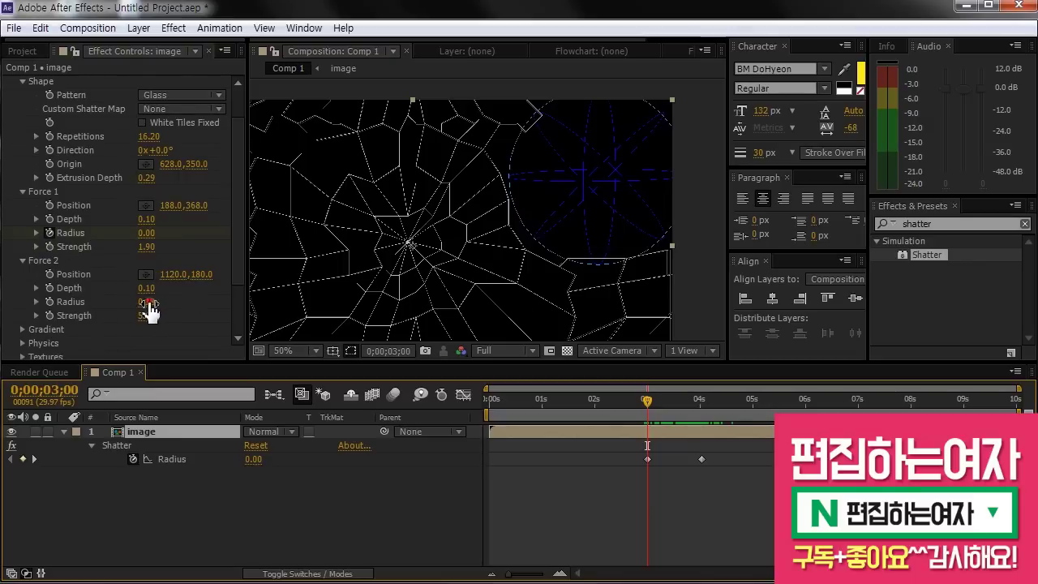
{"action": "left_click_drag", "start_coordinate": [150, 308], "coordinate": [130, 307]}
{"action": "left_click", "coordinate": [49, 302]}
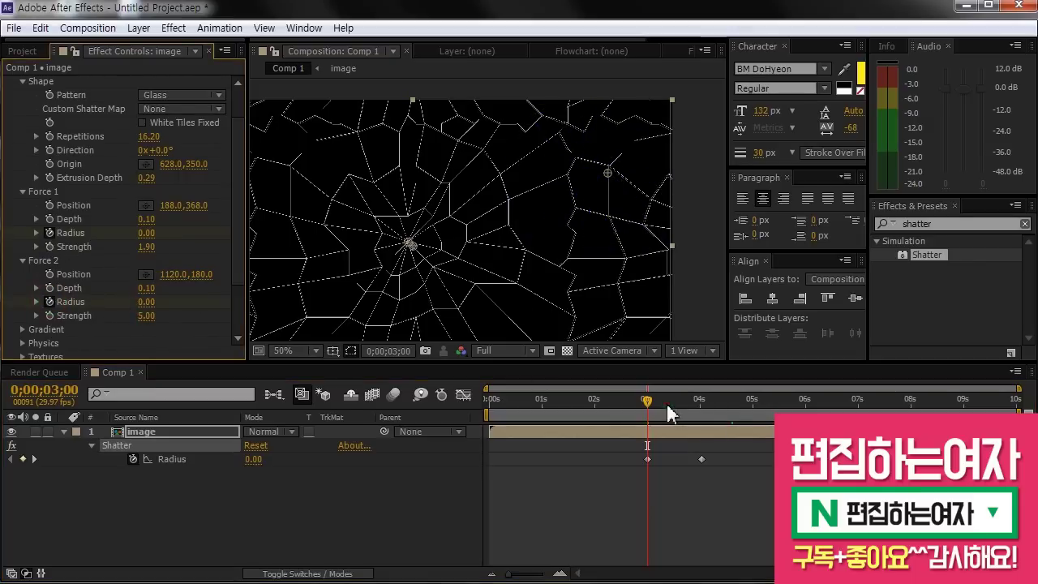
- Keyframe the Force 2 Radius at 0.20 at 0;00;04;01
{"action": "left_click", "coordinate": [702, 400]}
{"action": "left_click", "coordinate": [152, 318]}
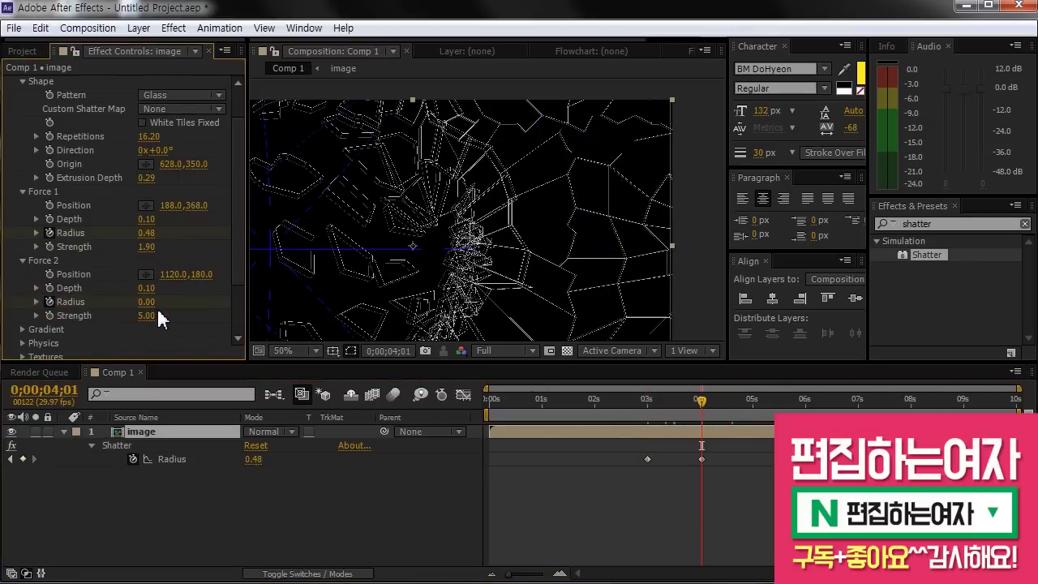
{"action": "left_click_drag", "start_coordinate": [146, 303], "coordinate": [163, 302]}
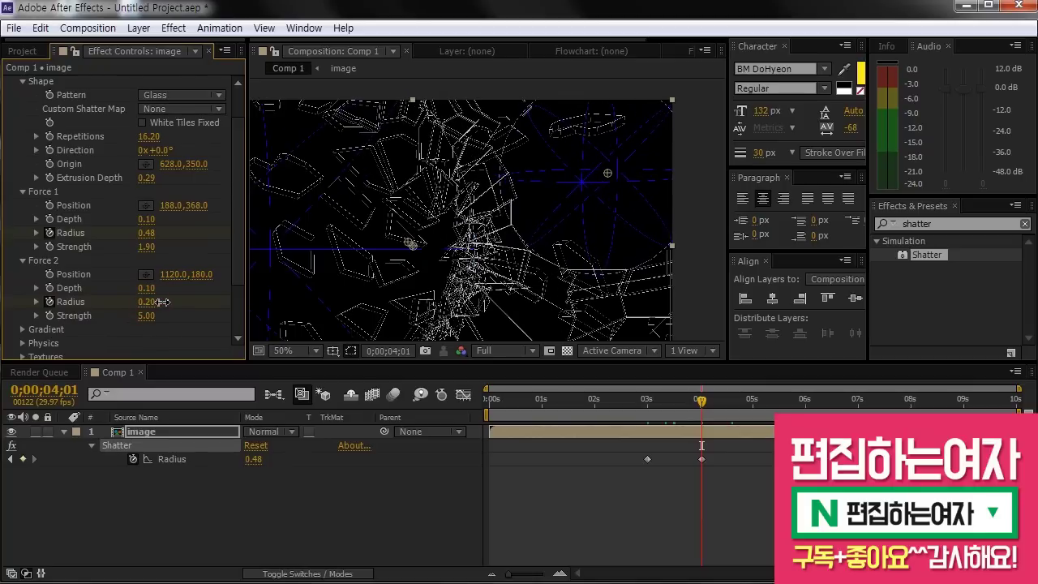
{"action": "left_click", "coordinate": [717, 494]}
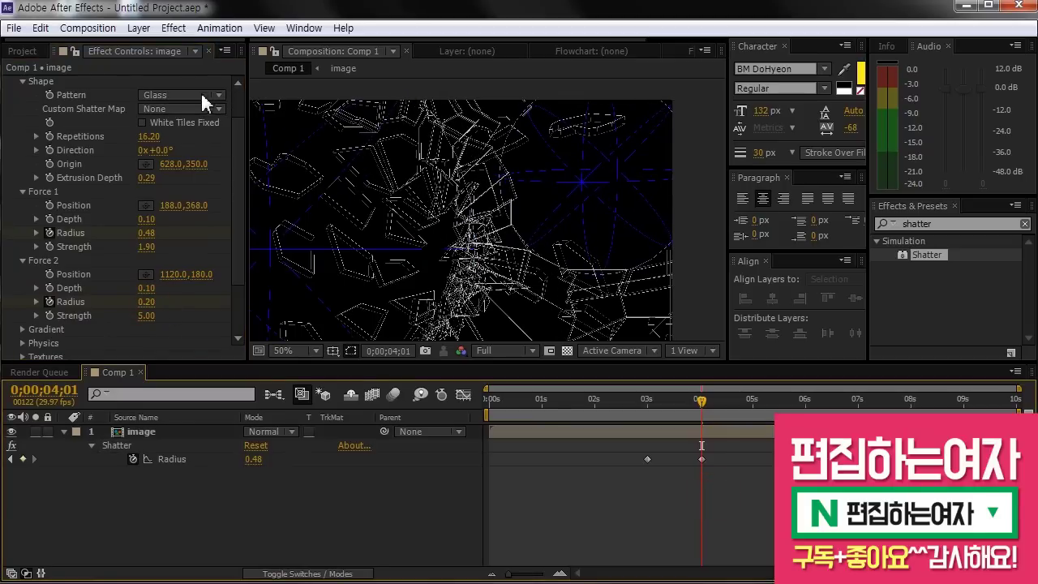
- Switch the Shatter View to Rendered and preview the two-force break up to 0;00;05;25
{"action": "scroll", "coordinate": [200, 91], "scroll_direction": "up", "scroll_amount": 2}
{"action": "left_click", "coordinate": [197, 95]}
{"action": "left_click", "coordinate": [184, 113]}
{"action": "left_click_drag", "start_coordinate": [702, 400], "coordinate": [797, 402]}
{"action": "key", "text": "comma"}
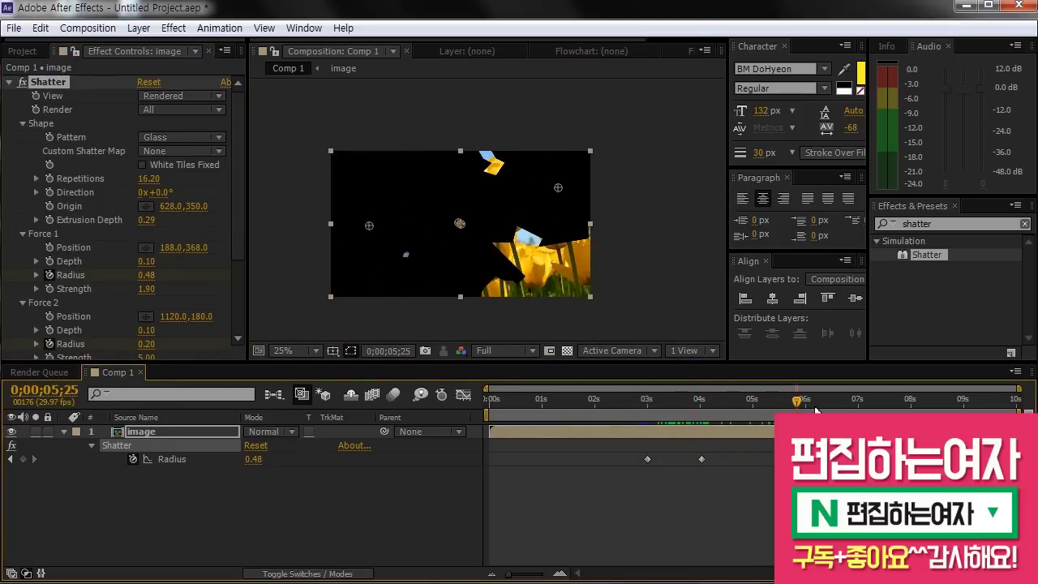
- Review the Shatter View and Pattern options and check the shattered image at 0;00;03;22
{"action": "left_click_drag", "start_coordinate": [241, 190], "coordinate": [241, 144]}
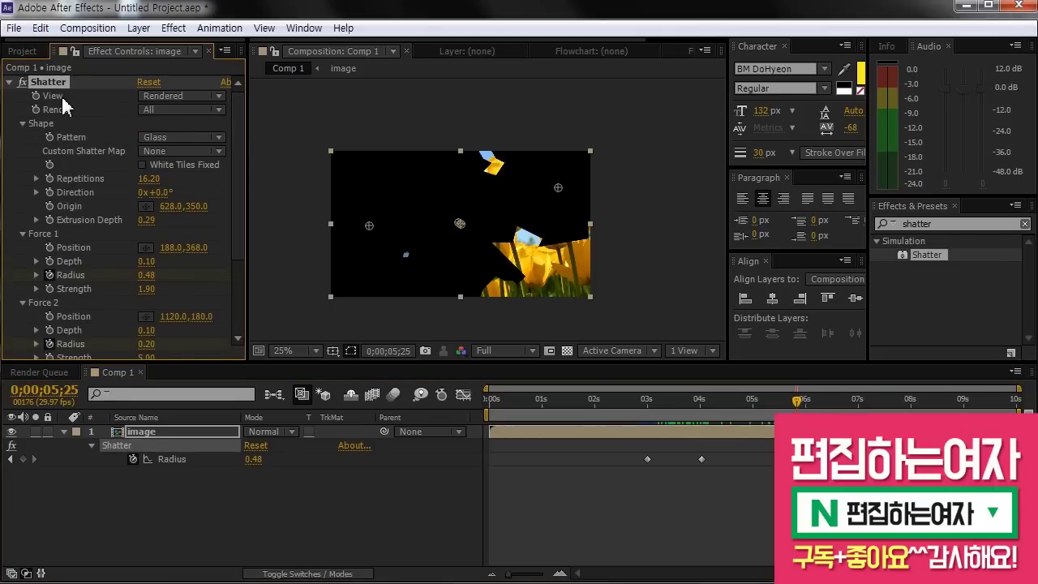
{"action": "left_click", "coordinate": [173, 98]}
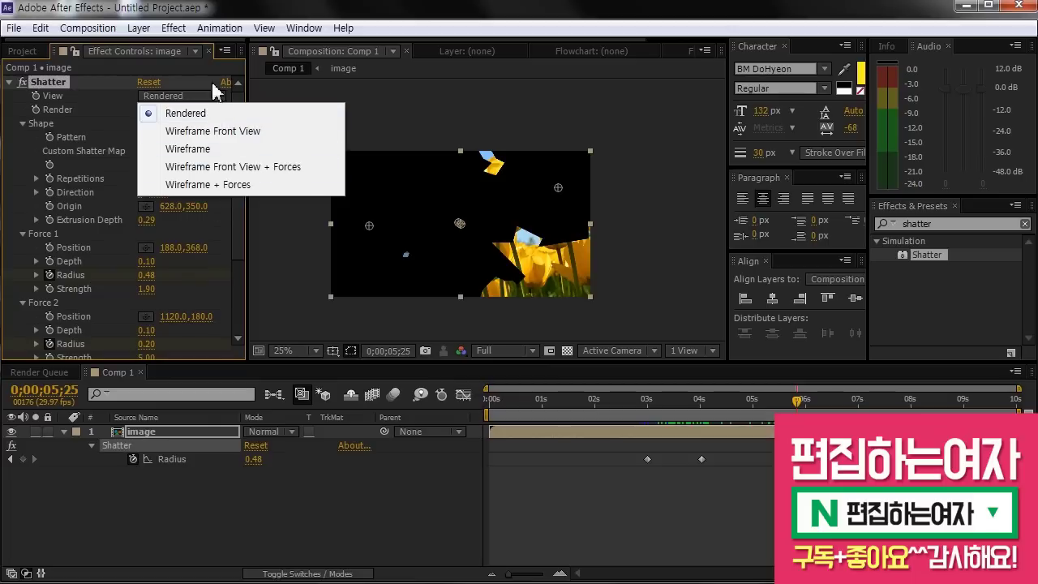
{"action": "left_click", "coordinate": [121, 104]}
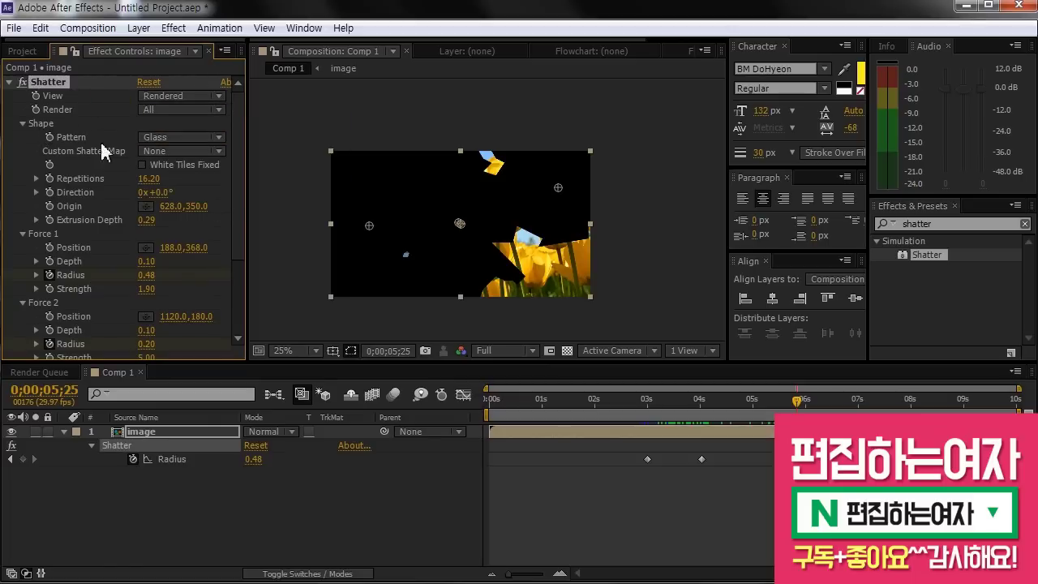
{"action": "left_click_drag", "start_coordinate": [663, 397], "coordinate": [686, 399]}
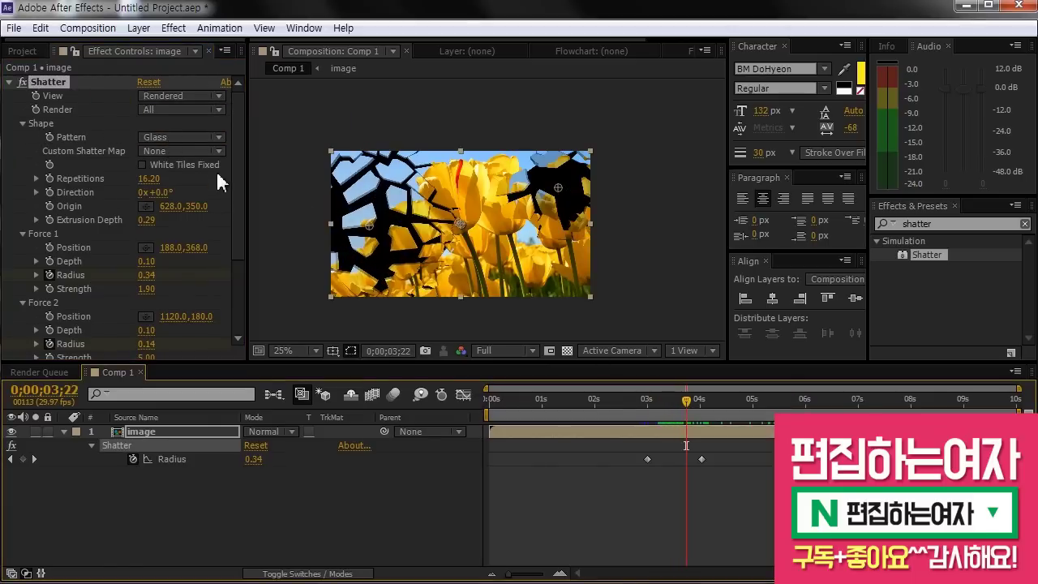
{"action": "left_click", "coordinate": [194, 137]}
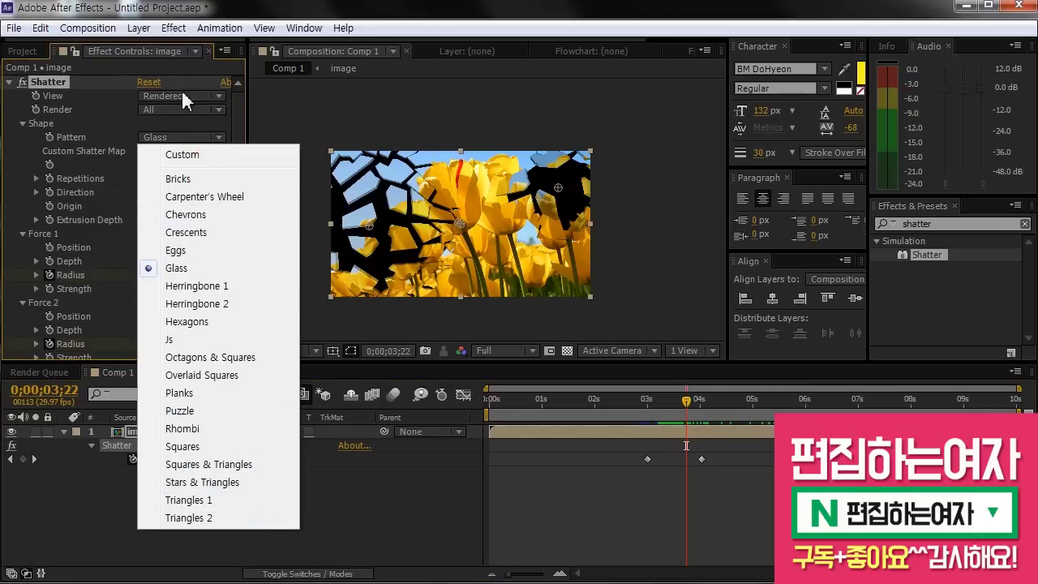
{"action": "left_click", "coordinate": [178, 11]}
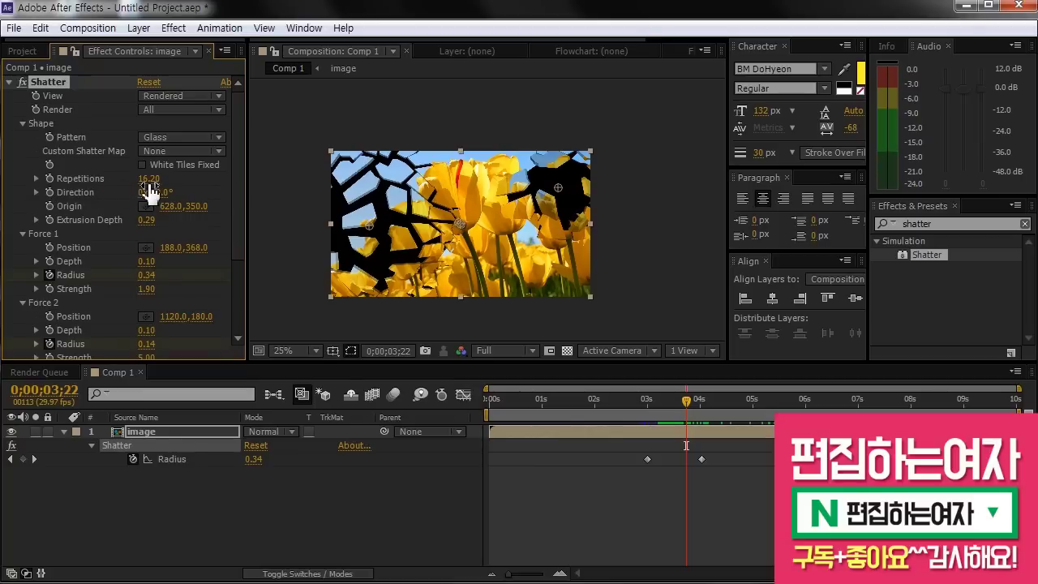
- Try a shatter Direction of 5.0° and undo the shape changes
{"action": "left_click_drag", "start_coordinate": [148, 182], "coordinate": [175, 186]}
{"action": "key", "text": "ctrl+z"}
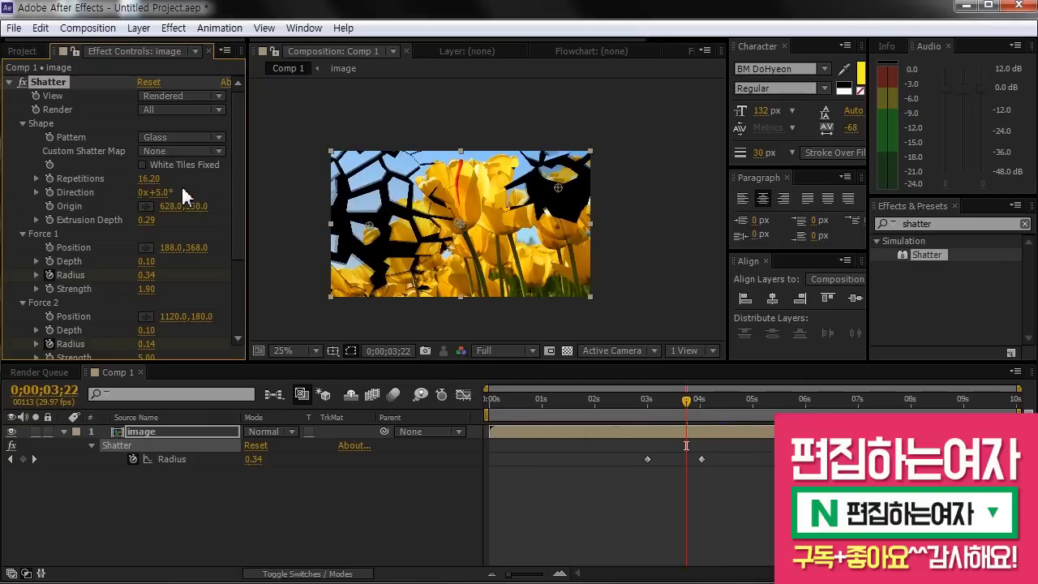
{"action": "key", "text": "ctrl+z"}
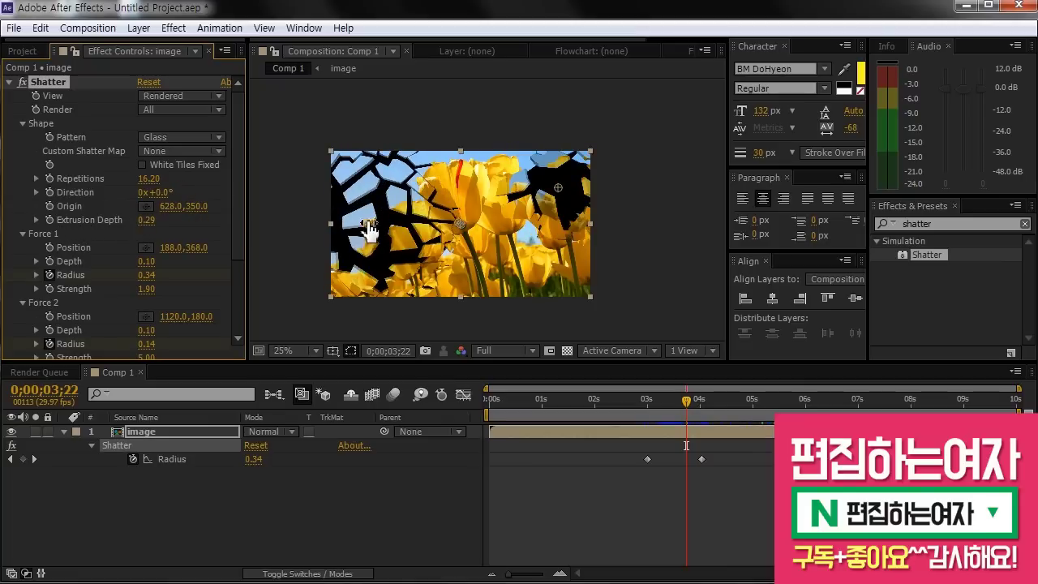
- Try a Force 1 Strength of 4.10 from 0;00;04;01, preview it at 0;00;04;15 and undo it
{"action": "scroll", "coordinate": [371, 224], "scroll_direction": "up", "scroll_amount": 2}
{"action": "mouse_move", "coordinate": [145, 224]}
{"action": "left_mouse_down"}
{"action": "mouse_move", "coordinate": [218, 222]}
{"action": "mouse_move", "coordinate": [155, 240]}
{"action": "left_mouse_up"}
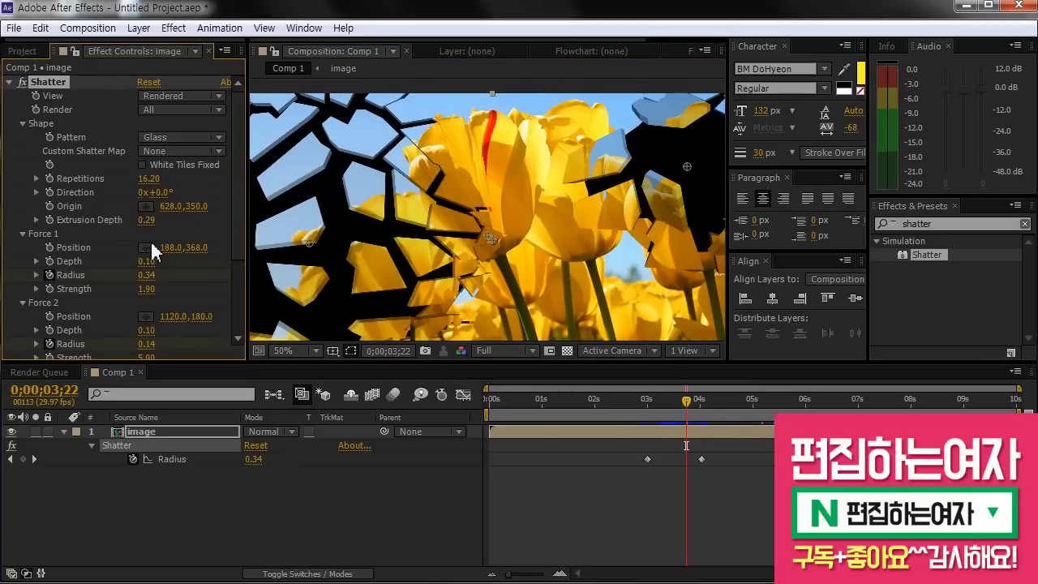
{"action": "scroll", "coordinate": [55, 234], "scroll_direction": "down", "scroll_amount": 2}
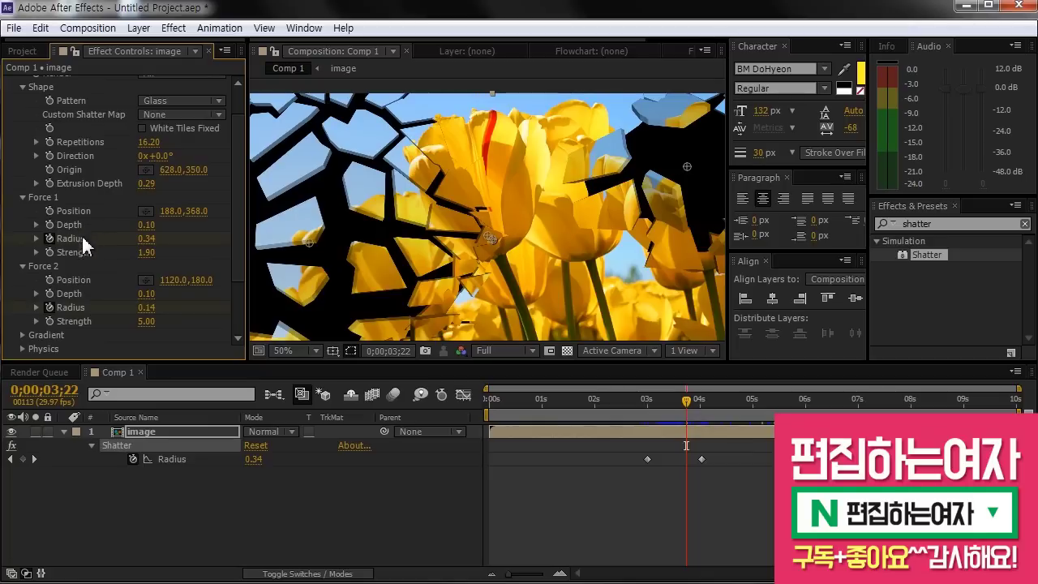
{"action": "left_click_drag", "start_coordinate": [686, 400], "coordinate": [705, 422]}
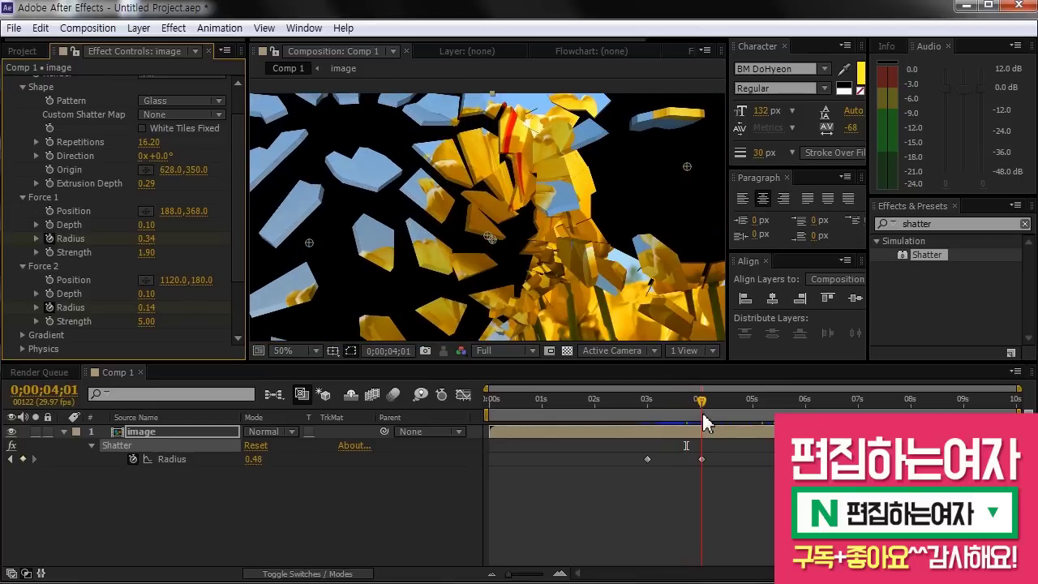
{"action": "left_click_drag", "start_coordinate": [151, 252], "coordinate": [169, 260]}
{"action": "left_click_drag", "start_coordinate": [695, 398], "coordinate": [720, 393]}
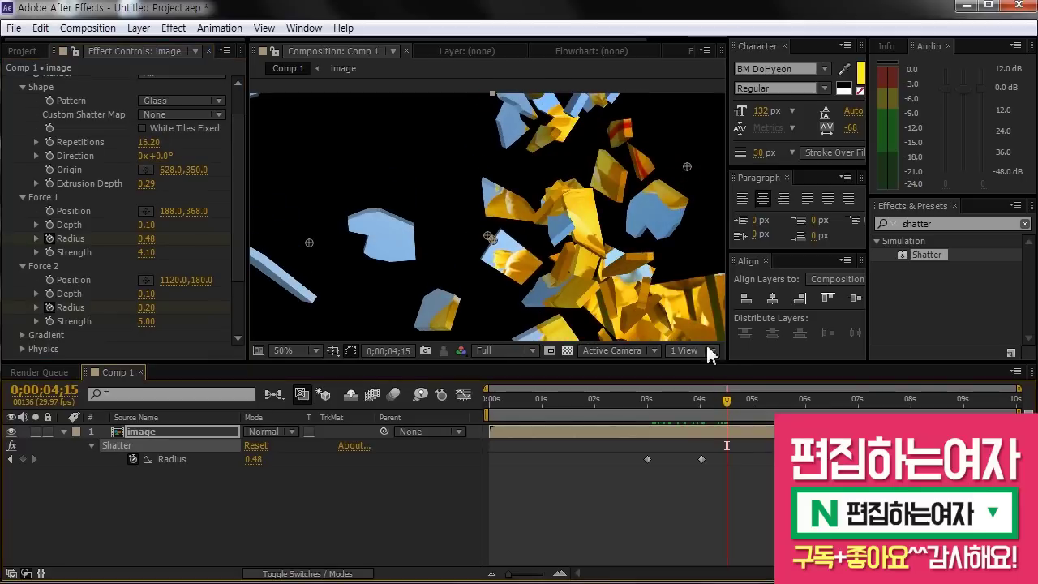
{"action": "key", "text": "ctrl+z"}
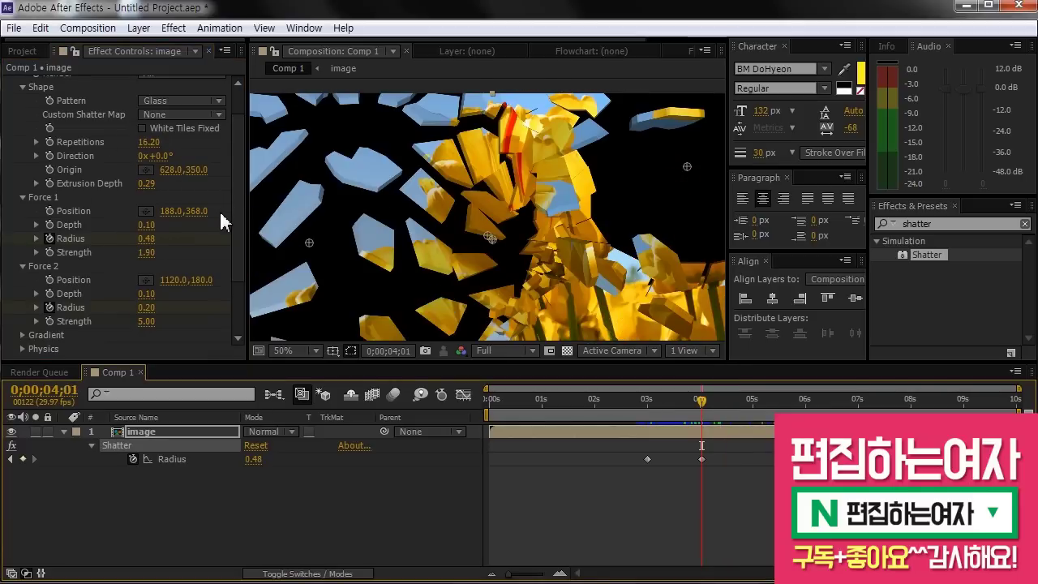
- Collapse the Shatter effect's settings
{"action": "scroll", "coordinate": [219, 210], "scroll_direction": "up", "scroll_amount": 2}
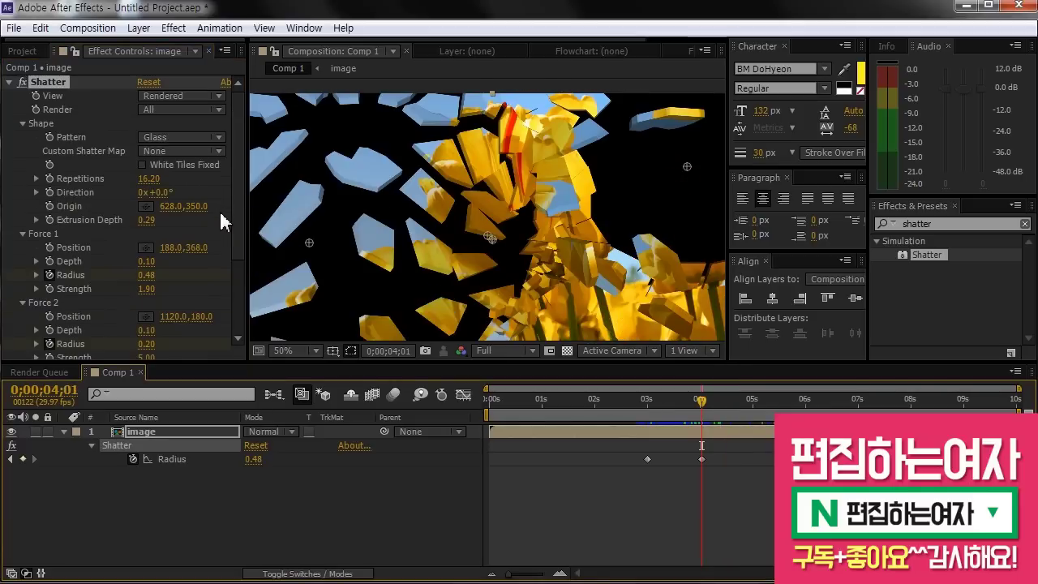
{"action": "left_click", "coordinate": [8, 84]}
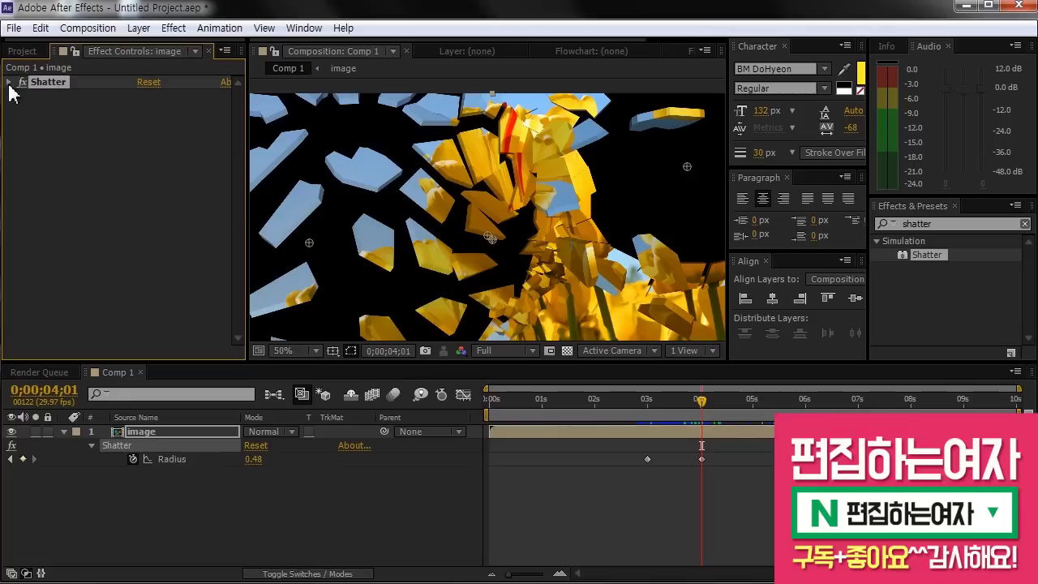